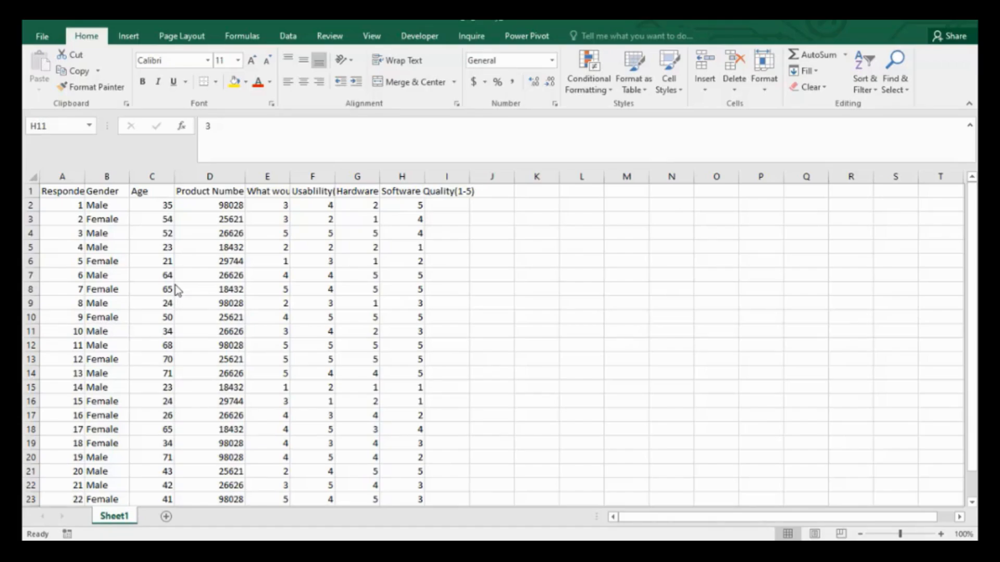
pyautogui.click(111, 511)
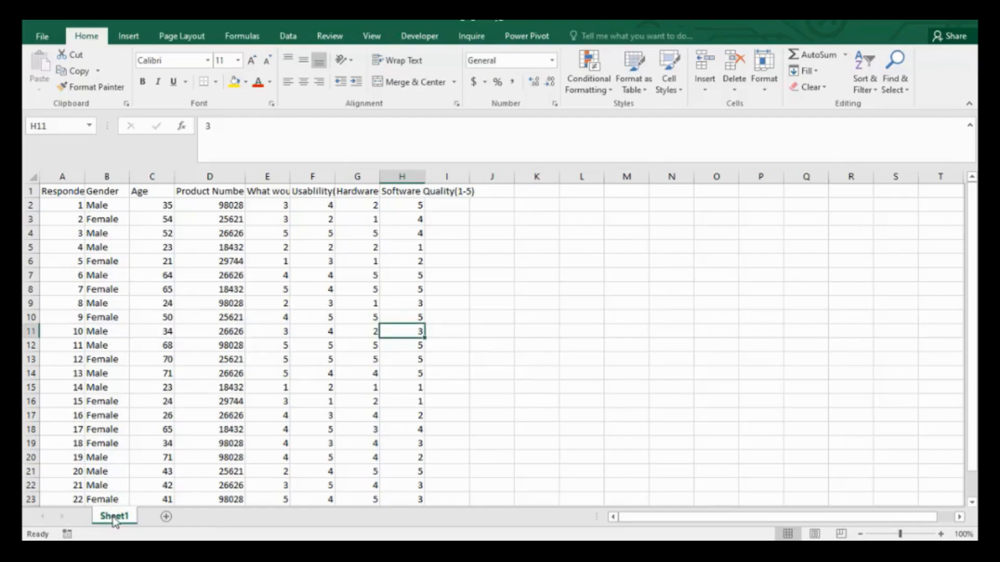
pyautogui.rightClick(115, 520)
pyautogui.moveTo(148, 453)
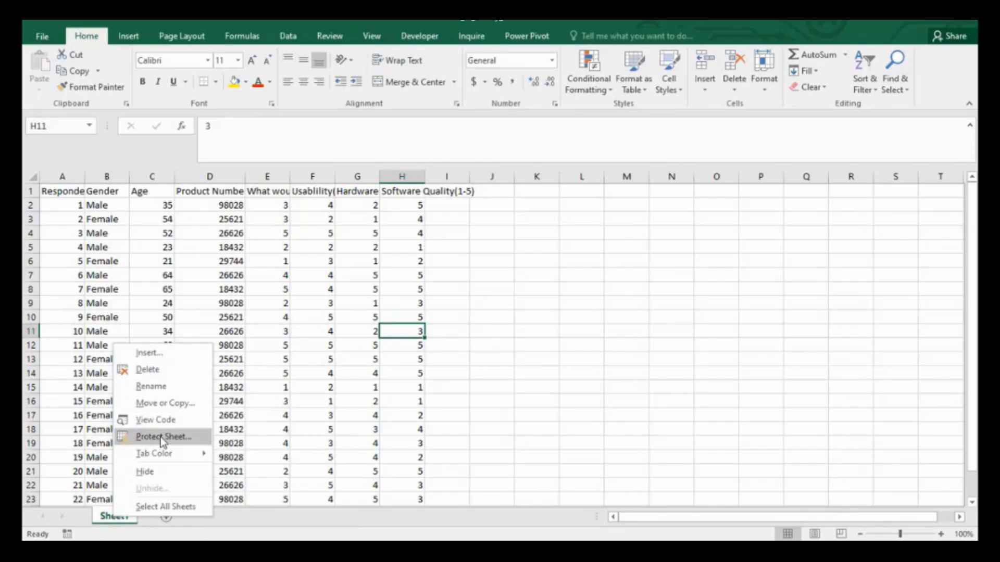
pyautogui.click(161, 436)
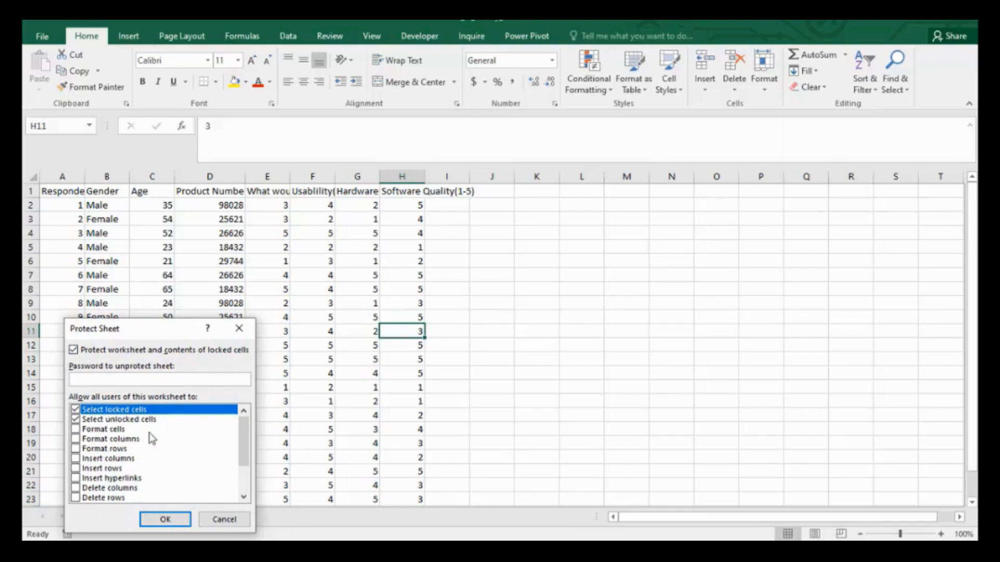
pyautogui.click(224, 519)
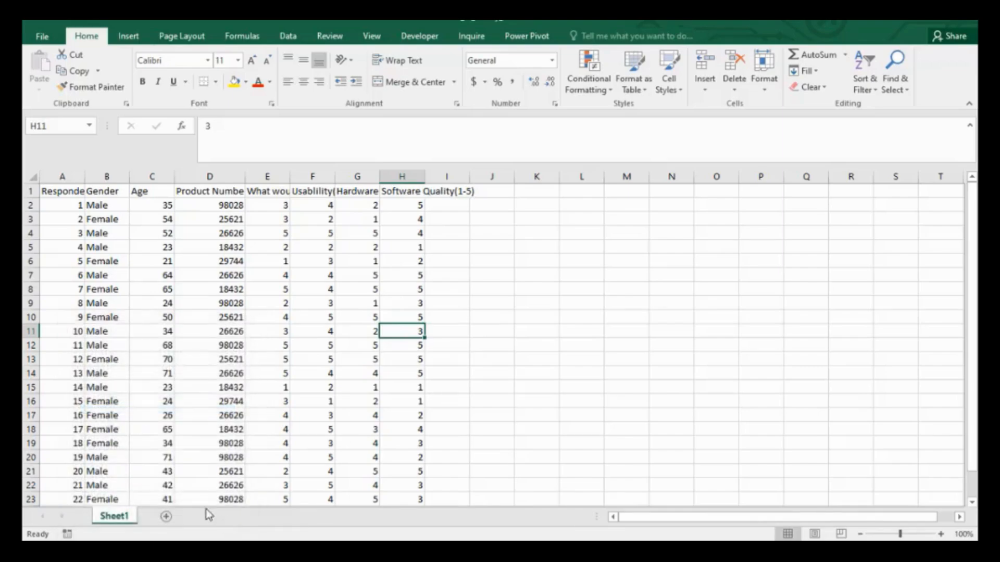
# Review the workbook protection options in the file's info view.
pyautogui.click(42, 36)
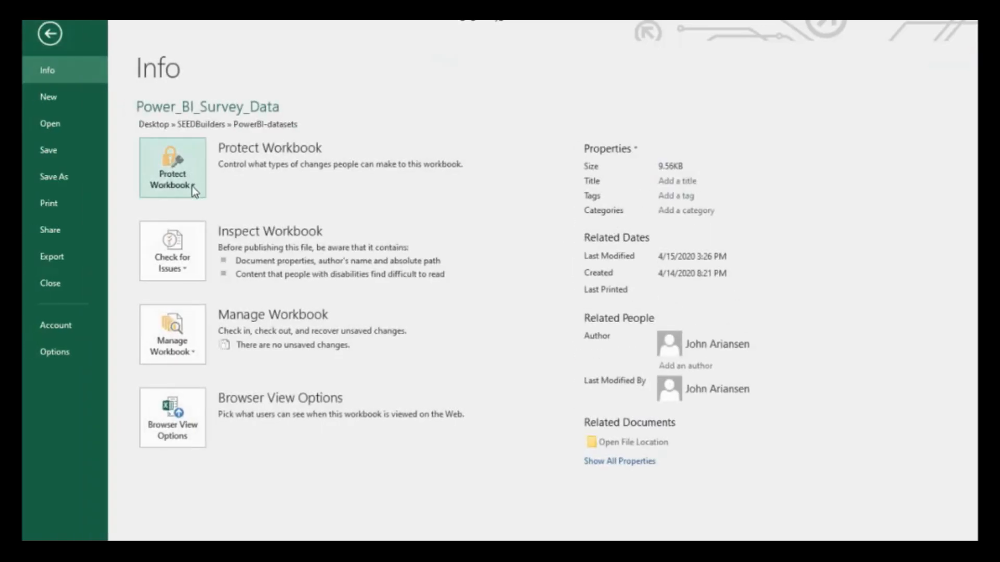
pyautogui.click(192, 187)
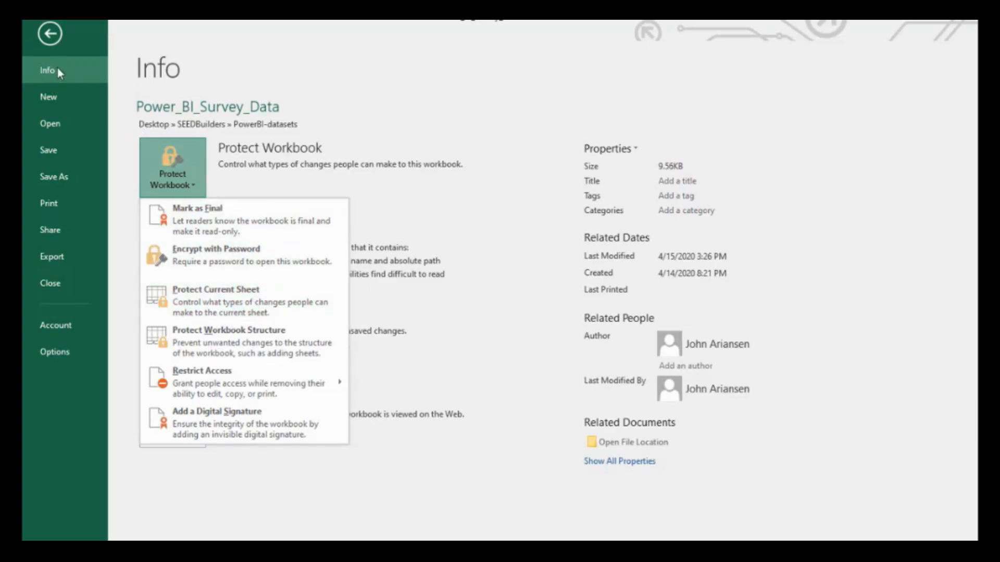
pyautogui.click(56, 36)
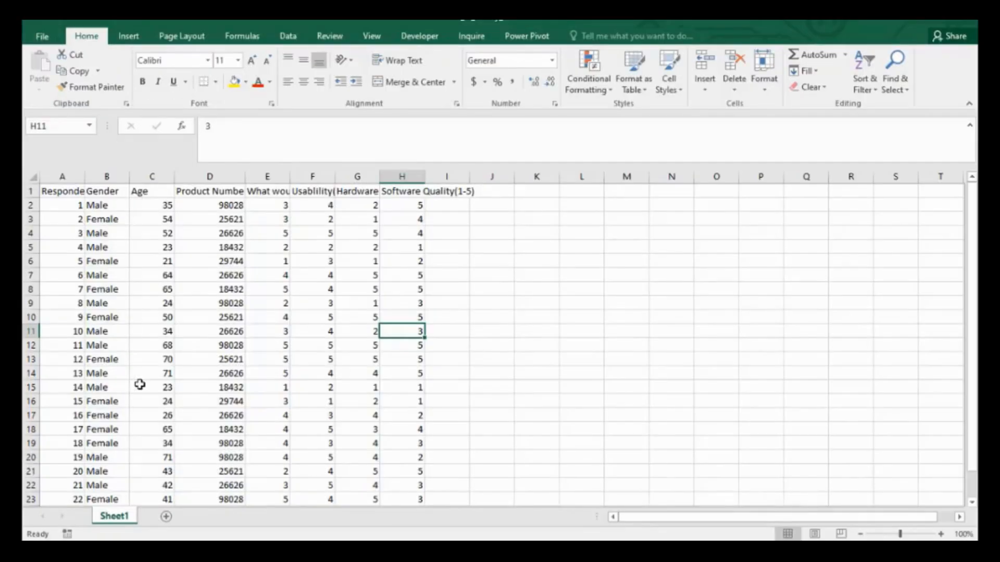
pyautogui.click(90, 251)
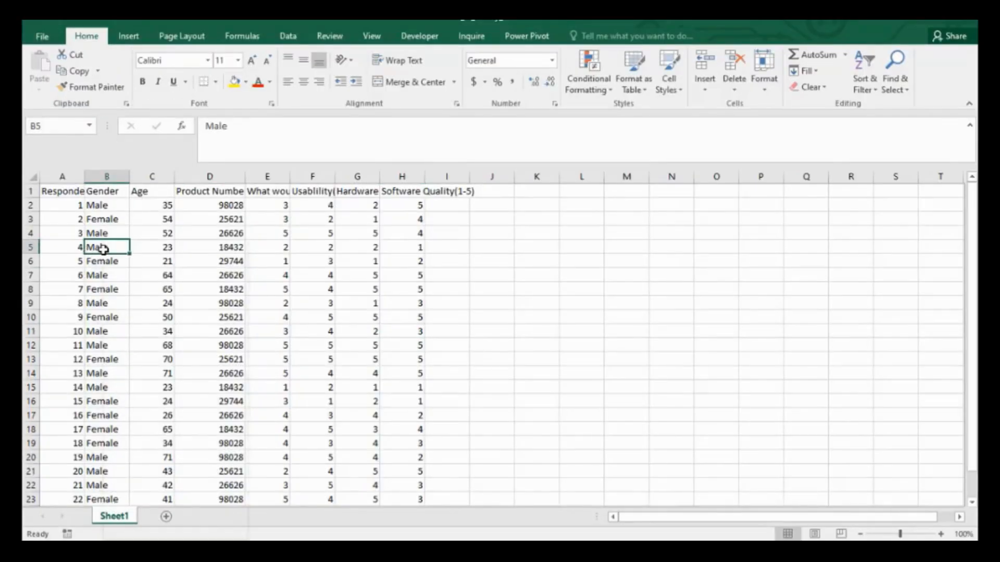
pyautogui.rightClick(103, 250)
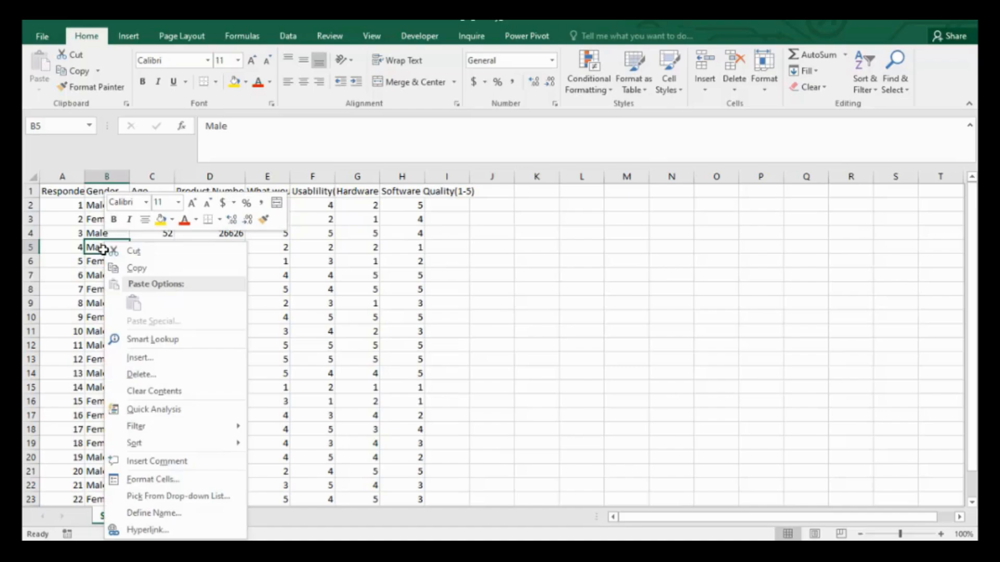
pyautogui.click(70, 339)
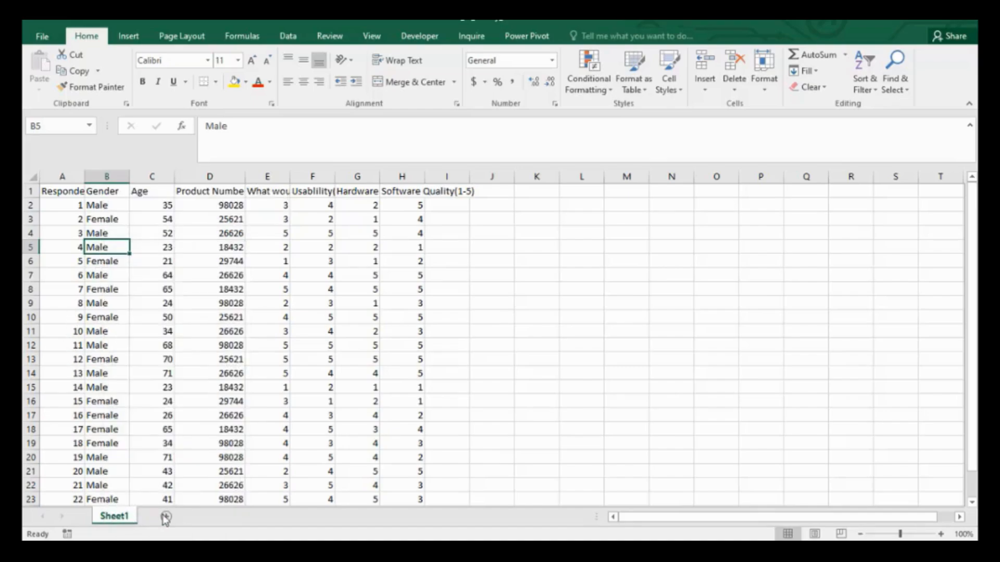
# Create a copy of Sheet1 placed at the end of the workbook.
pyautogui.rightClick(123, 517)
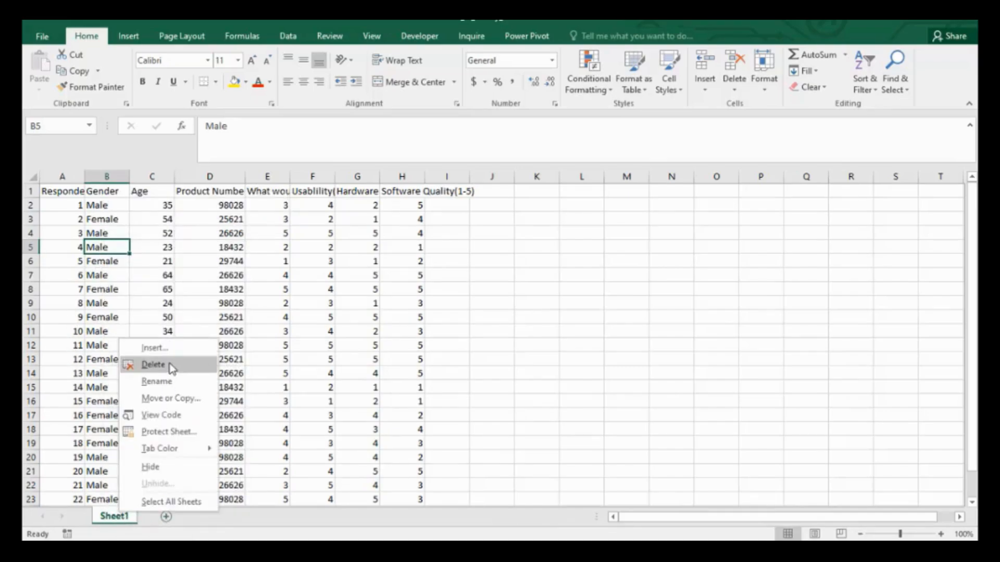
pyautogui.click(178, 399)
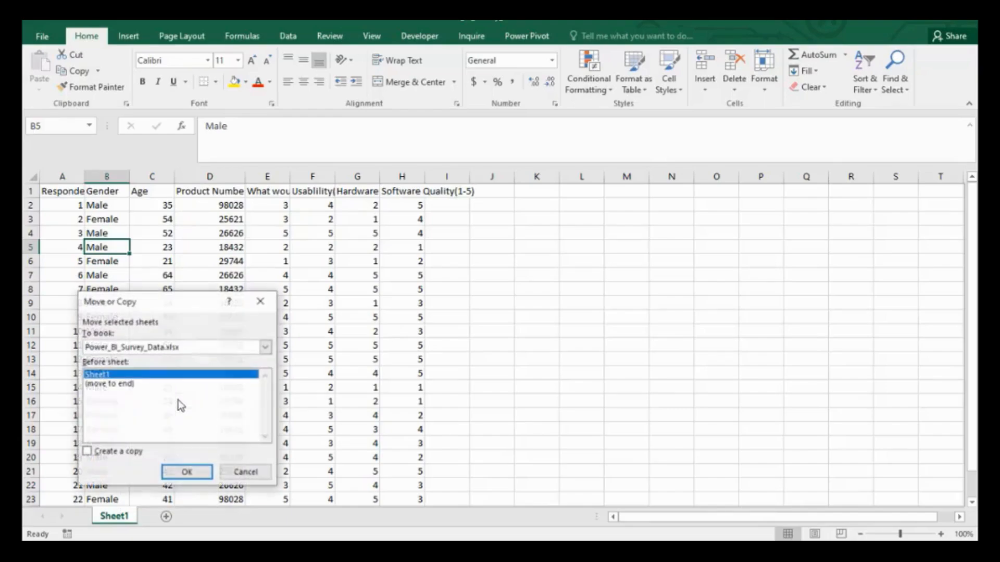
pyautogui.click(110, 385)
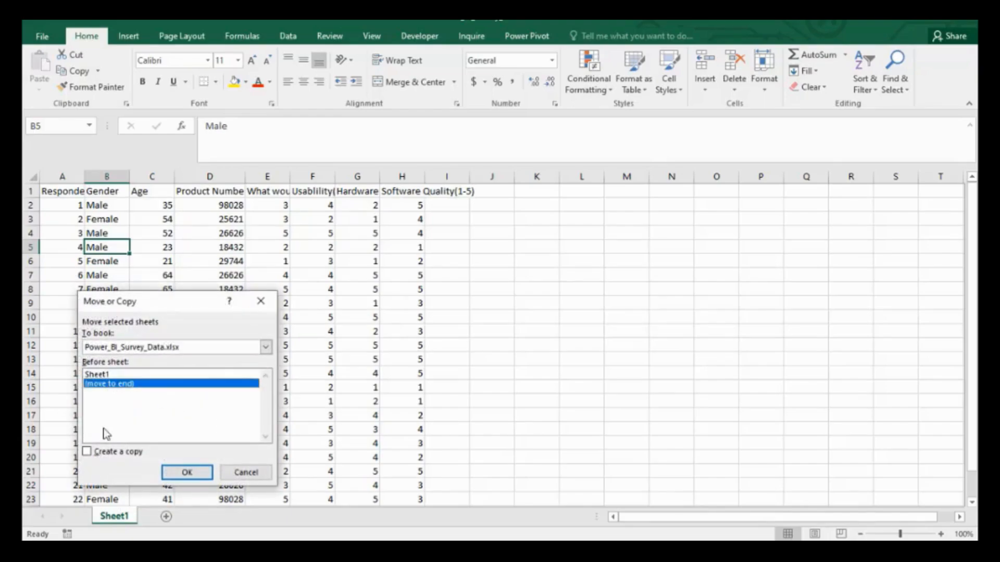
pyautogui.click(85, 453)
pyautogui.click(196, 474)
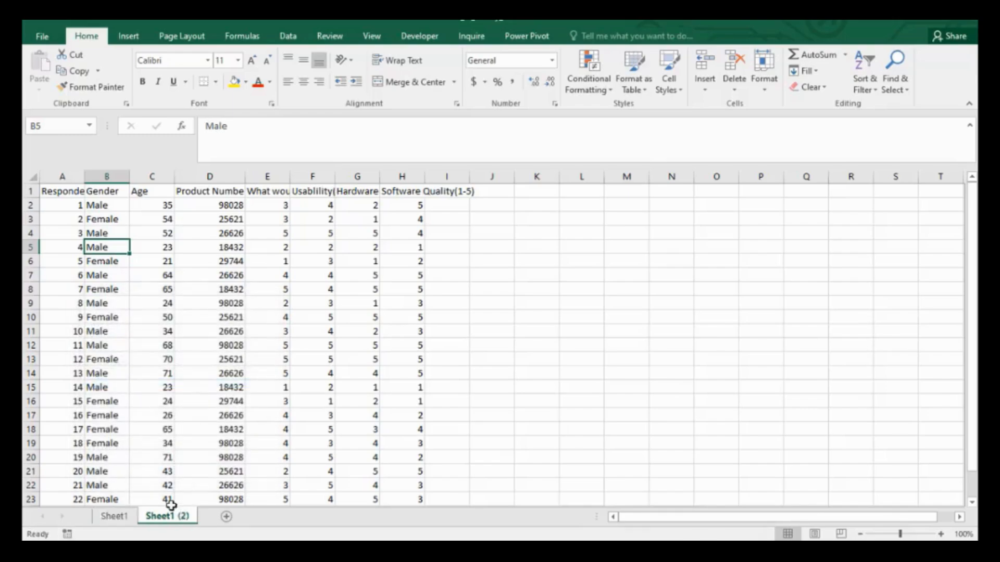
# Open sheet protection for Sheet1 and clear the permissions to select locked and unlocked cells.
pyautogui.click(125, 517)
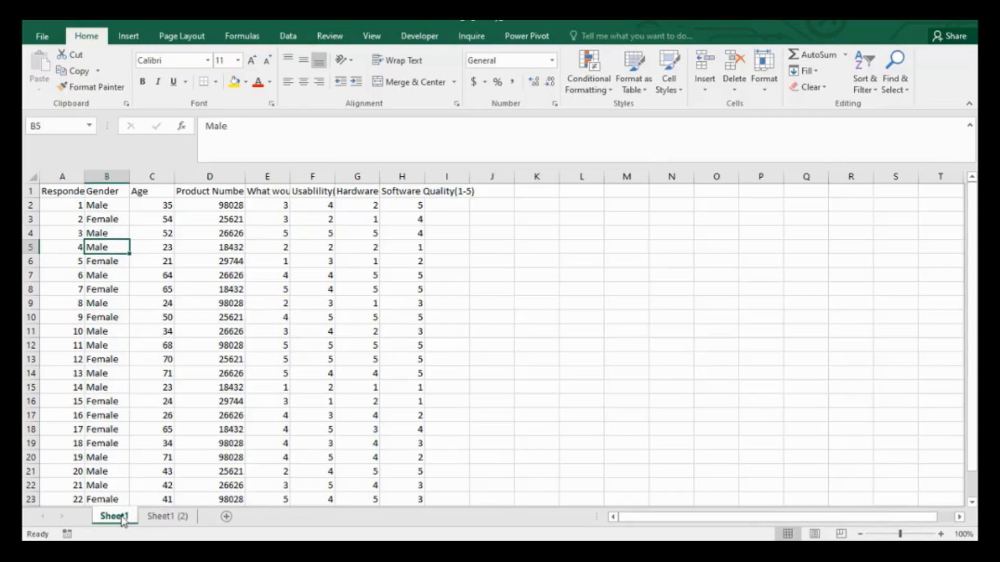
pyautogui.rightClick(123, 518)
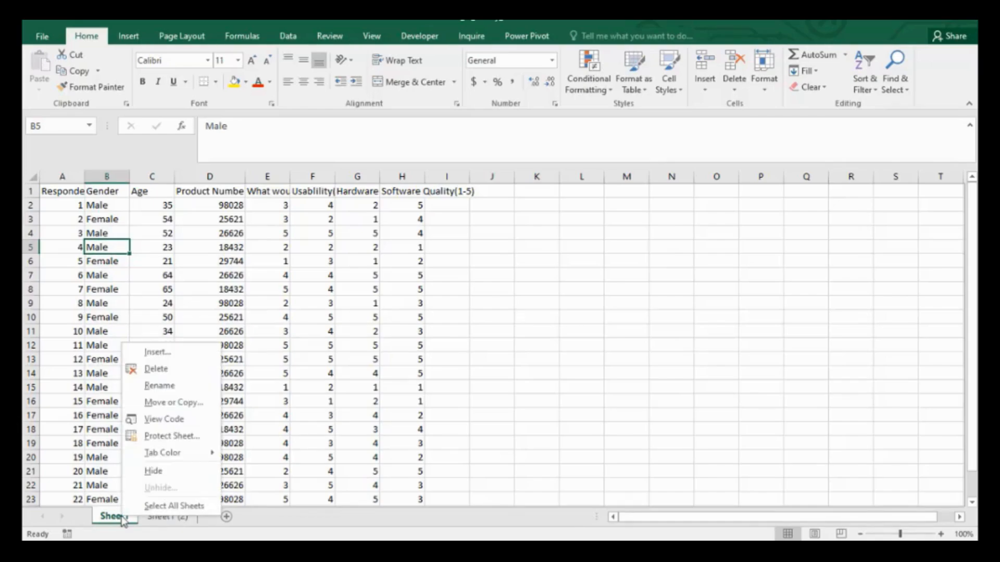
pyautogui.click(169, 439)
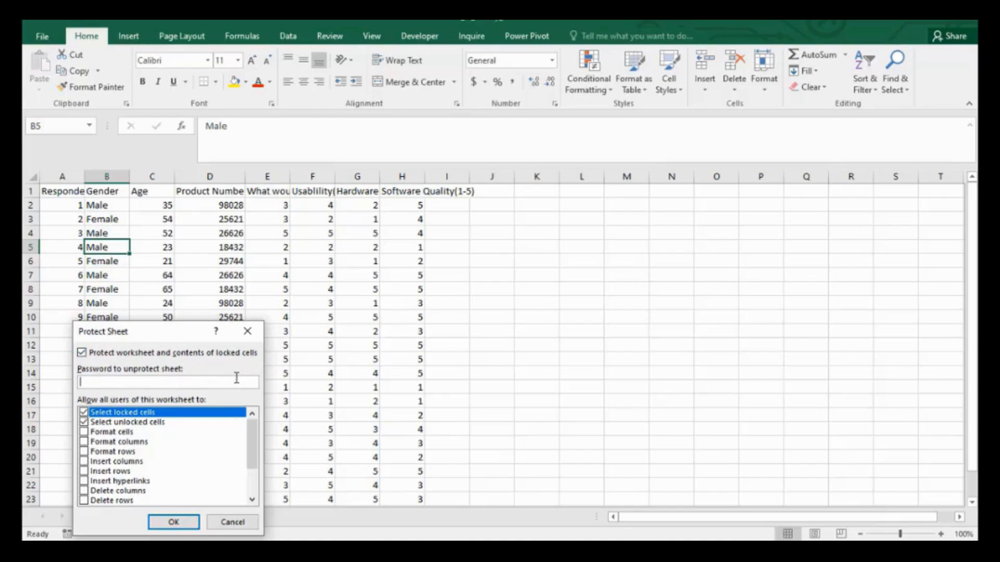
pyautogui.click(84, 432)
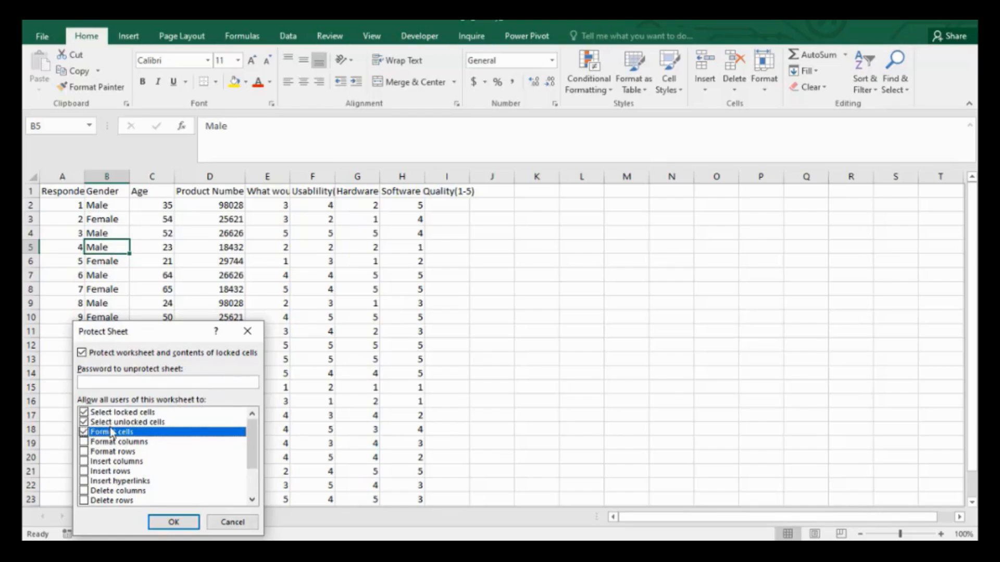
pyautogui.click(84, 433)
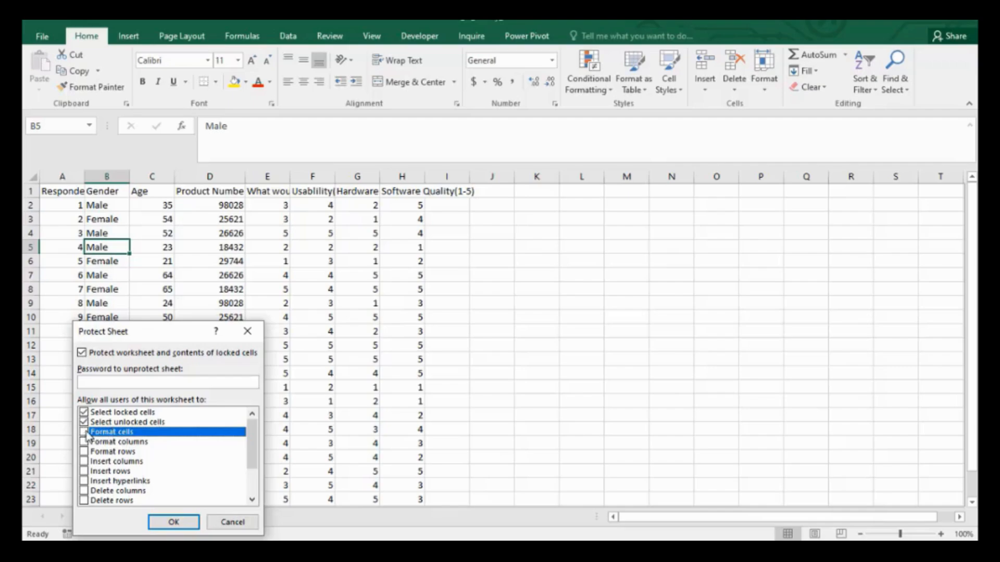
pyautogui.click(84, 462)
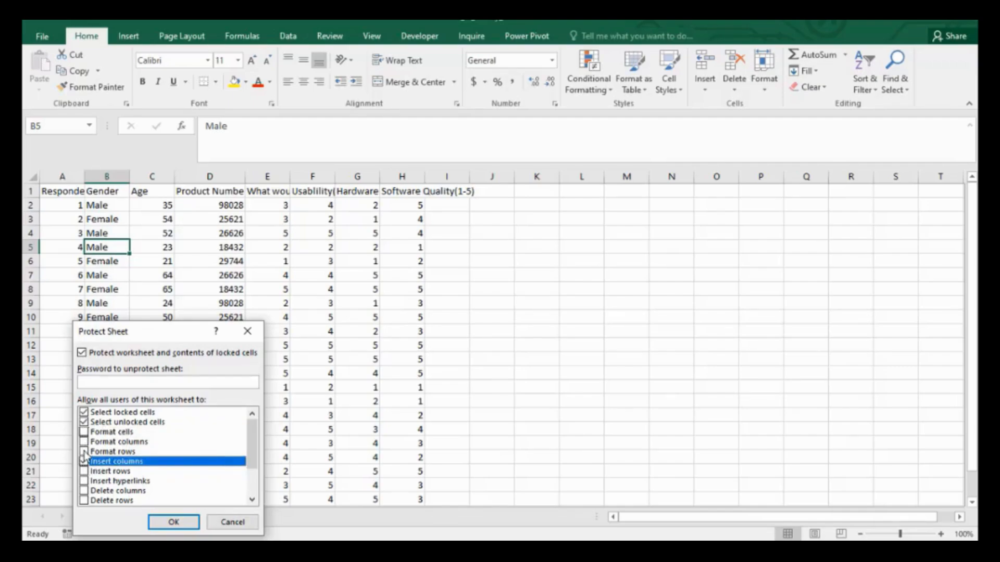
pyautogui.click(84, 462)
pyautogui.moveTo(250, 469)
pyautogui.mouseDown()
pyautogui.moveTo(250, 491)
pyautogui.moveTo(252, 465)
pyautogui.mouseUp()
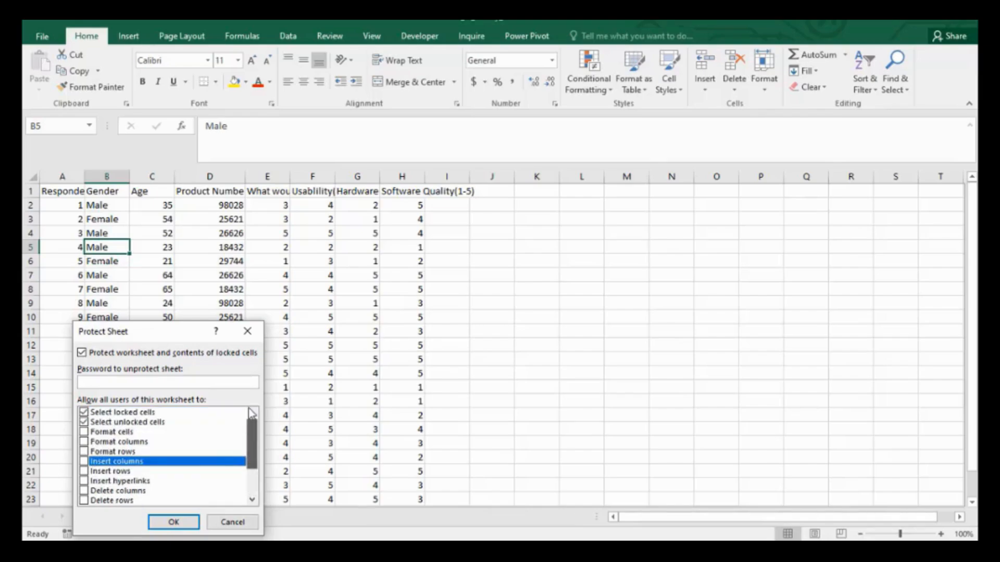
pyautogui.click(84, 412)
pyautogui.click(86, 424)
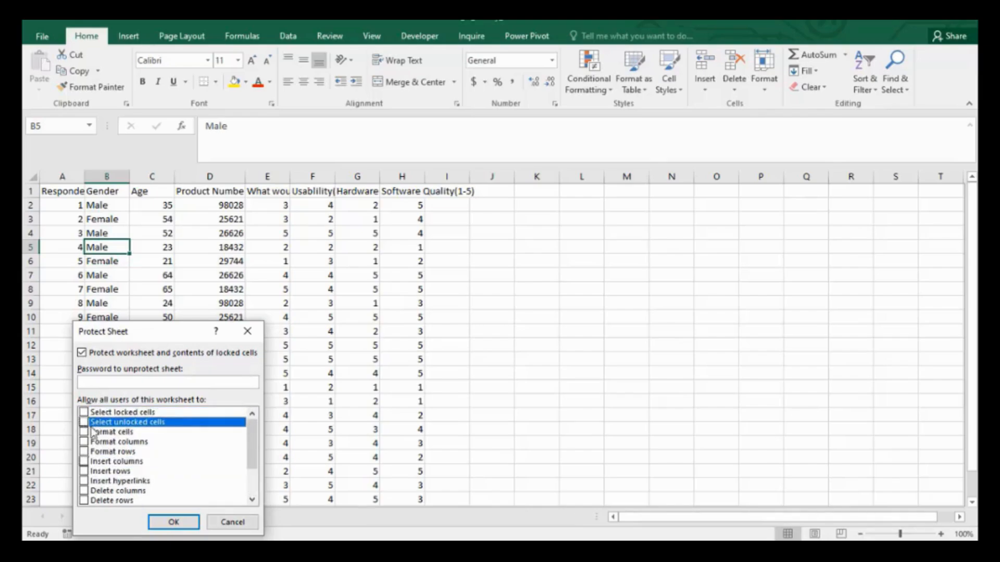
# Allow users to delete columns, delete rows and edit objects on the protected sheet.
pyautogui.moveTo(250, 465); pyautogui.dragTo(252, 489)
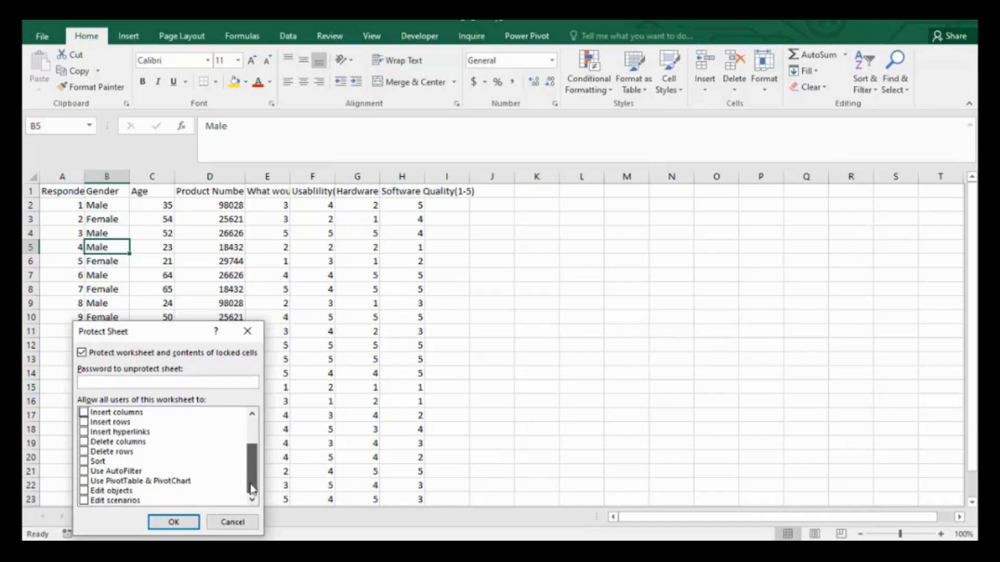
pyautogui.click(84, 442)
pyautogui.click(84, 452)
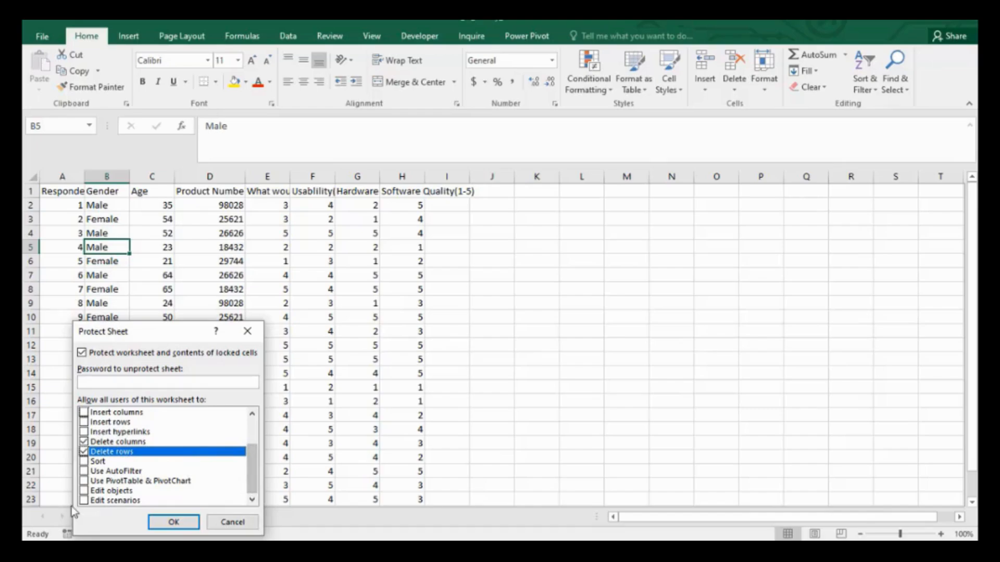
pyautogui.click(83, 491)
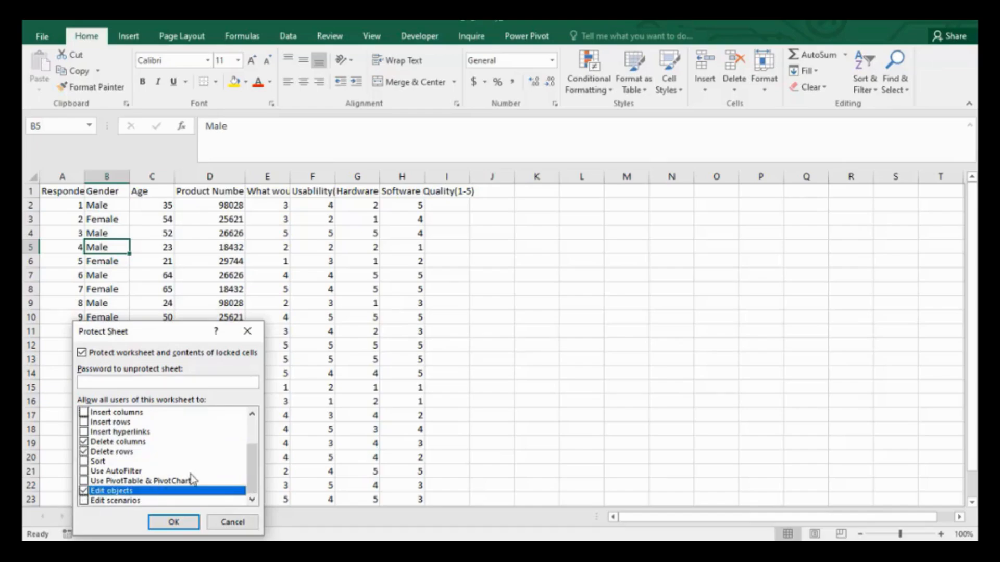
# Allow users to insert columns and insert rows on the protected sheet.
pyautogui.moveTo(254, 474); pyautogui.dragTo(259, 445)
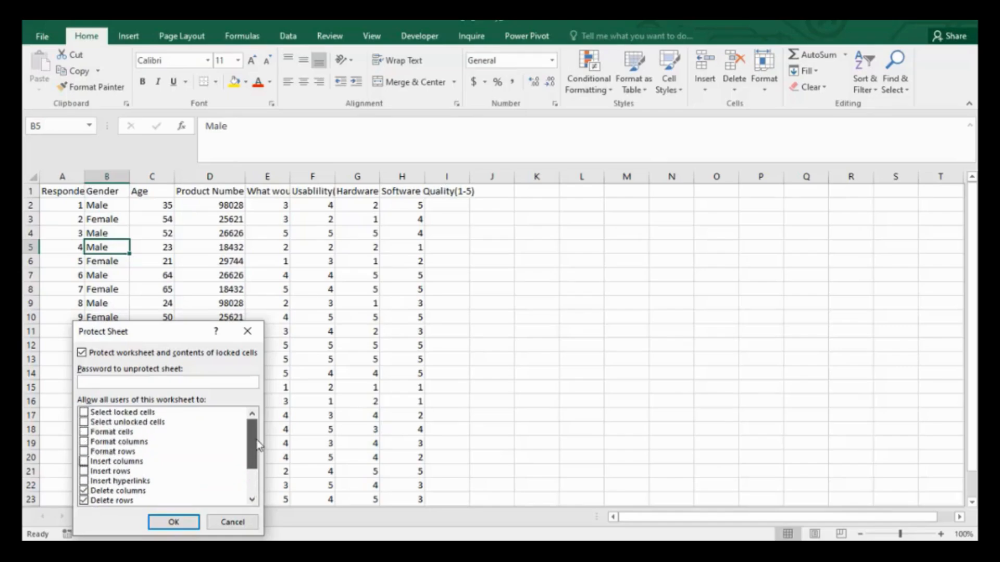
pyautogui.moveTo(258, 441); pyautogui.dragTo(258, 452)
pyautogui.click(83, 452)
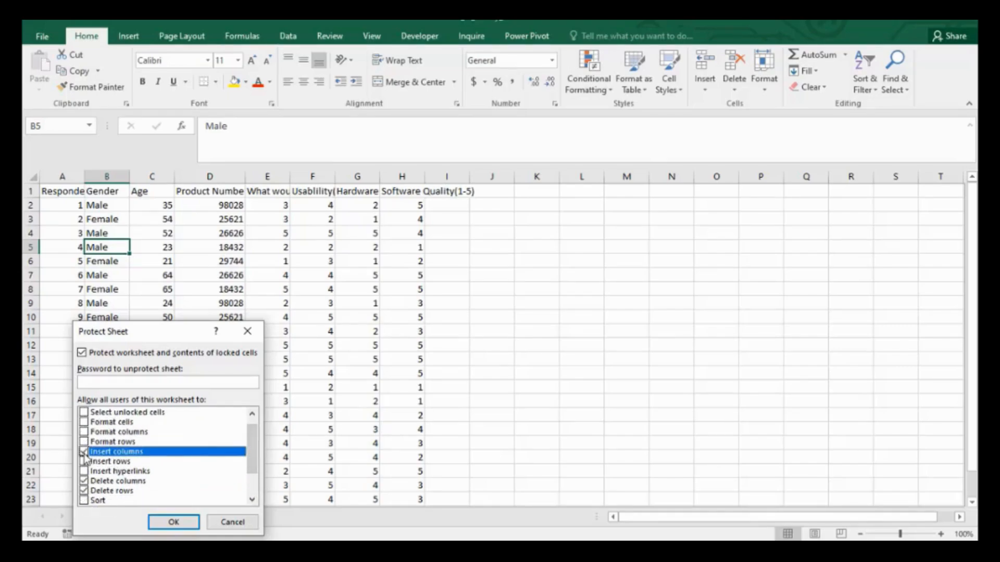
pyautogui.click(84, 462)
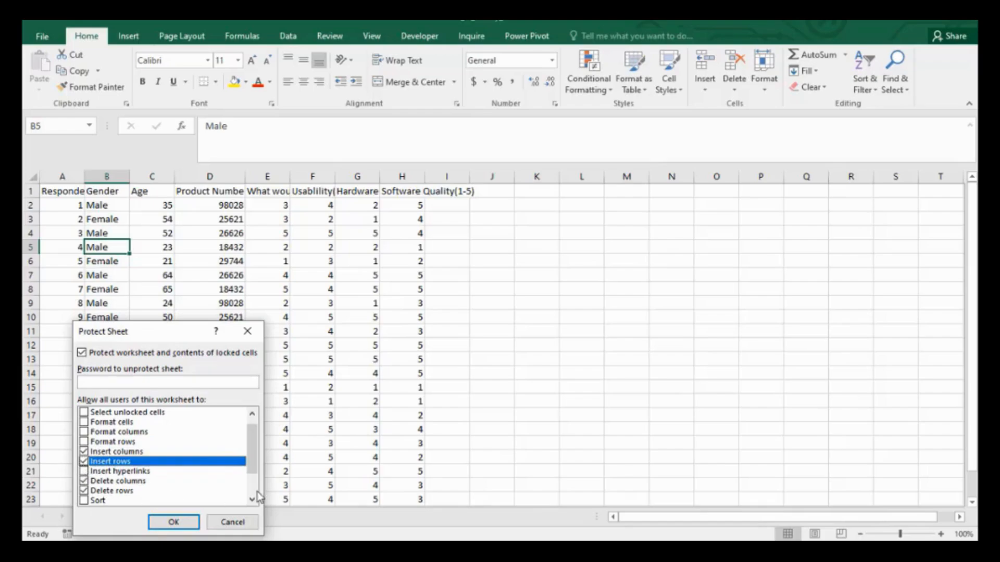
# Try to set a password to unprotect the sheet and re-enter it to confirm.
pyautogui.click(142, 383)
pyautogui.write('•••••••••')
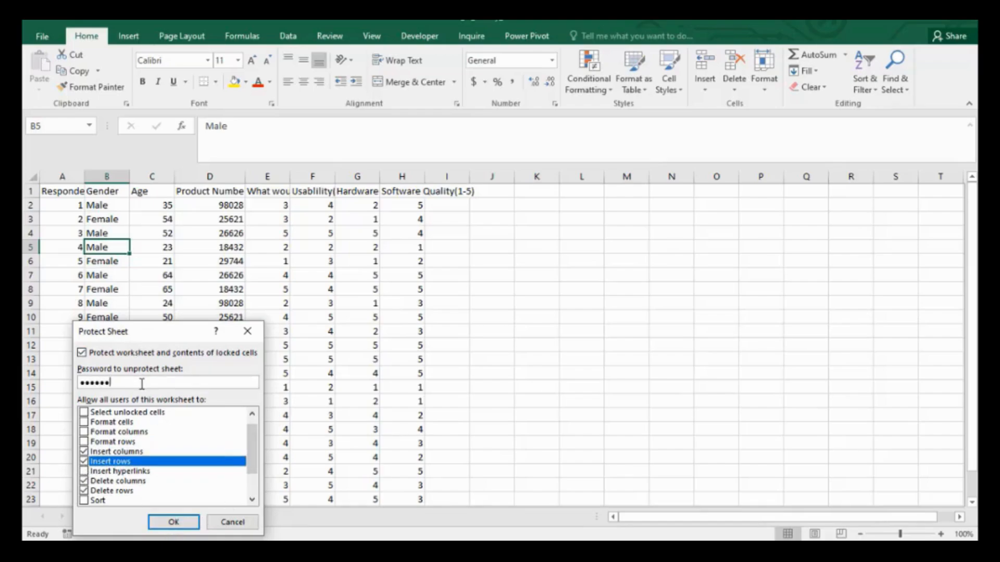
pyautogui.click(173, 521)
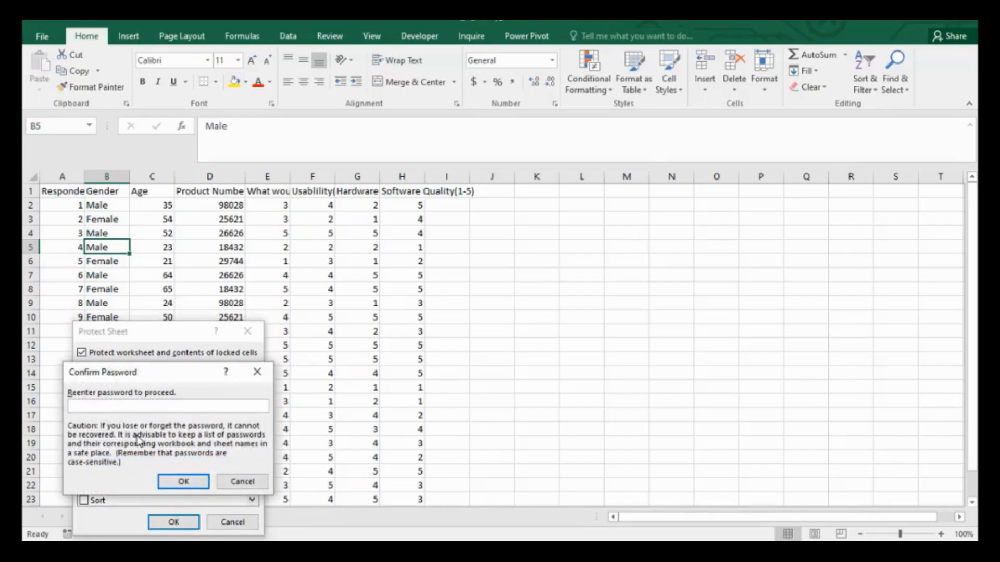
pyautogui.write('•••••••••')
pyautogui.click(192, 483)
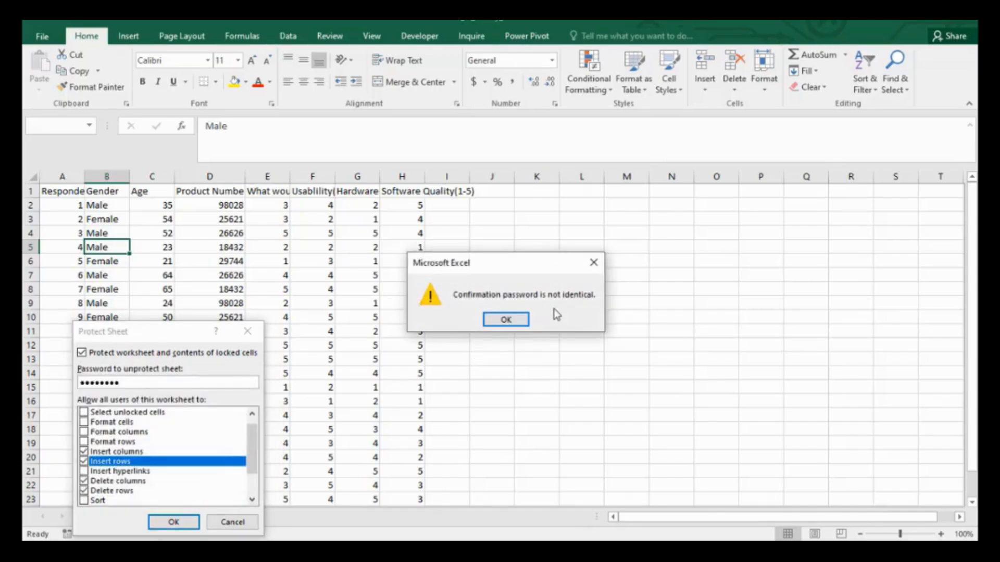
pyautogui.click(506, 319)
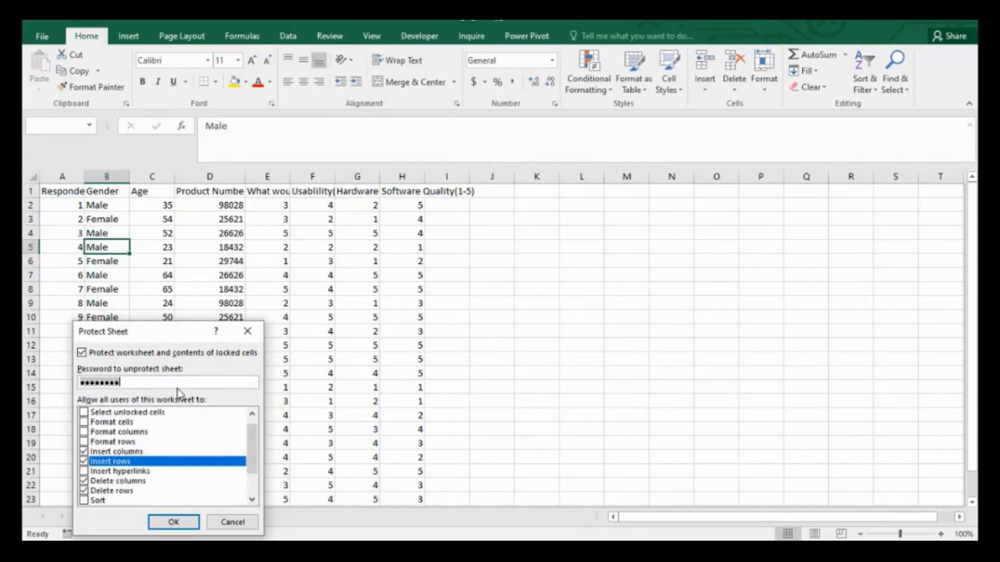
# Correct the sheet's unprotect password, re-enter it to confirm, and apply the protection.
pyautogui.press('BackSpace')
pyautogui.press('BackSpace')
pyautogui.press('BackSpace')
pyautogui.press('BackSpace')
pyautogui.press('BackSpace')
pyautogui.press('BackSpace')
pyautogui.press('BackSpace')
pyautogui.press('BackSpace')
pyautogui.write('••••••••')
pyautogui.click(164, 523)
pyautogui.write('••••••••')
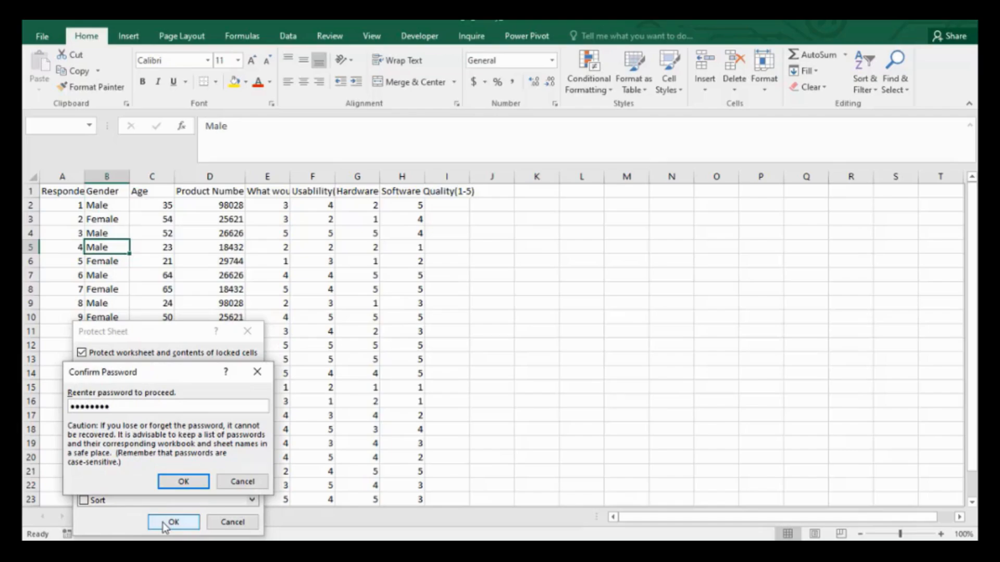
pyautogui.click(184, 482)
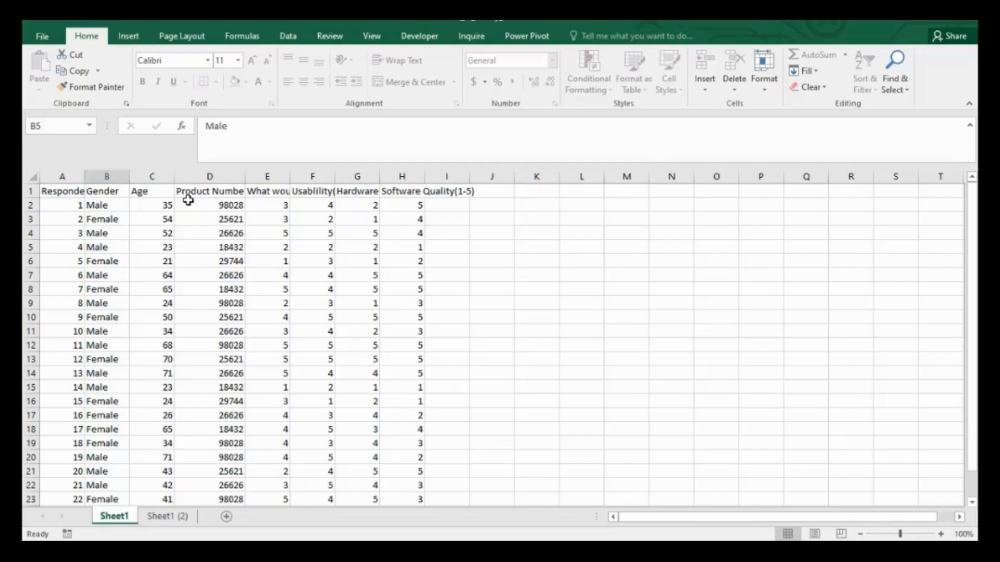
# Check which options the column context menu offers on the protected sheet.
pyautogui.rightClick(196, 172)
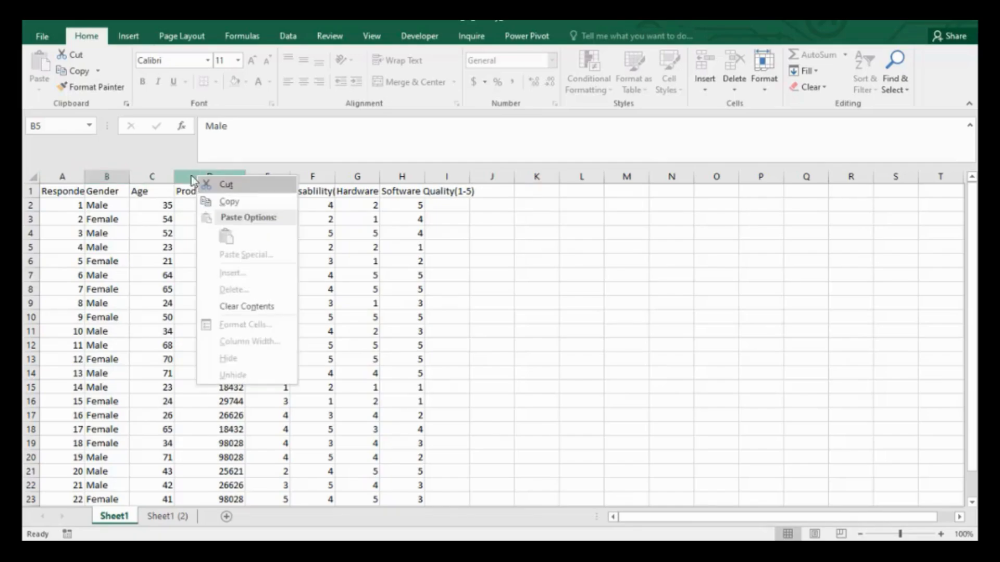
pyautogui.press('Escape')
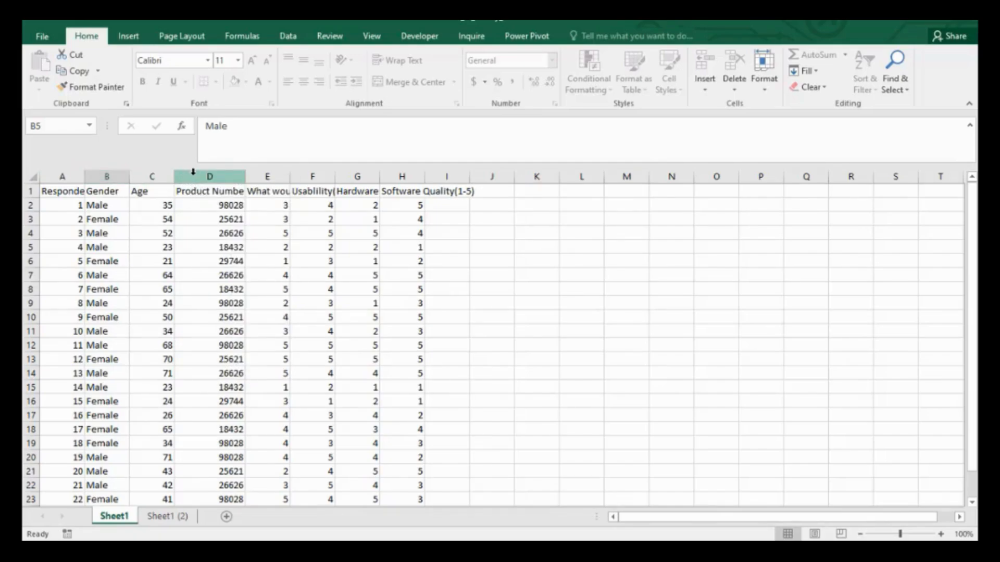
pyautogui.rightClick(193, 172)
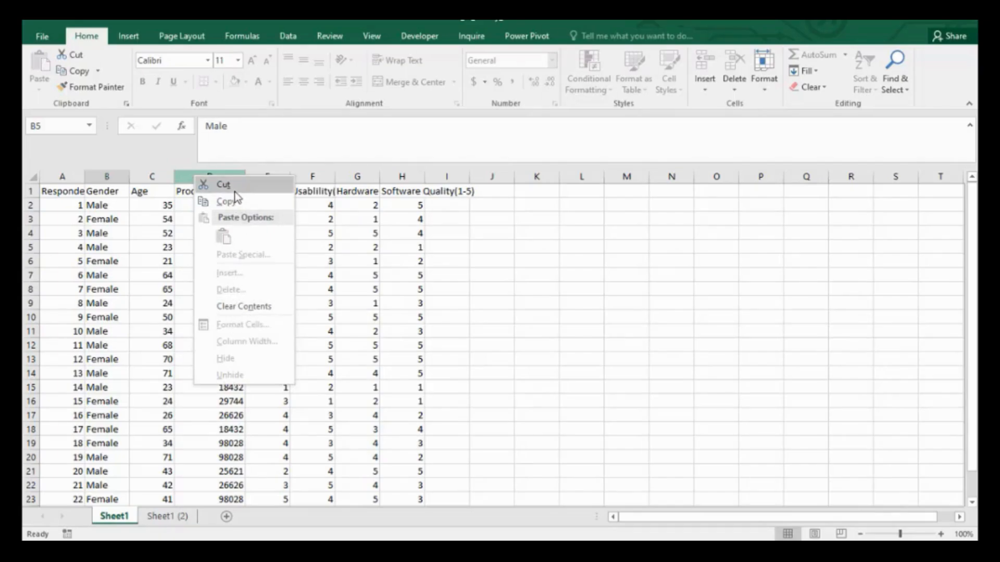
pyautogui.press('Escape')
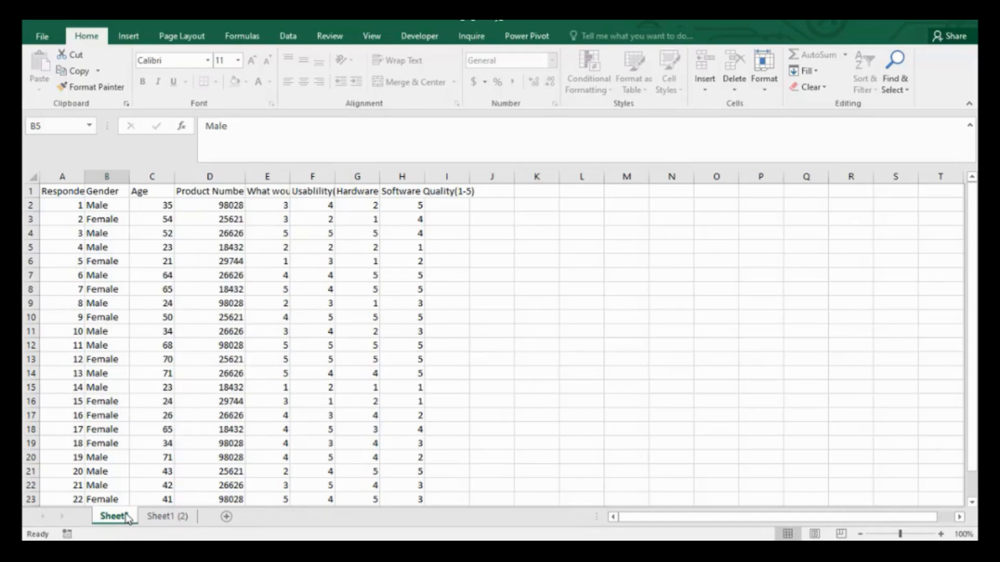
pyautogui.rightClick(127, 518)
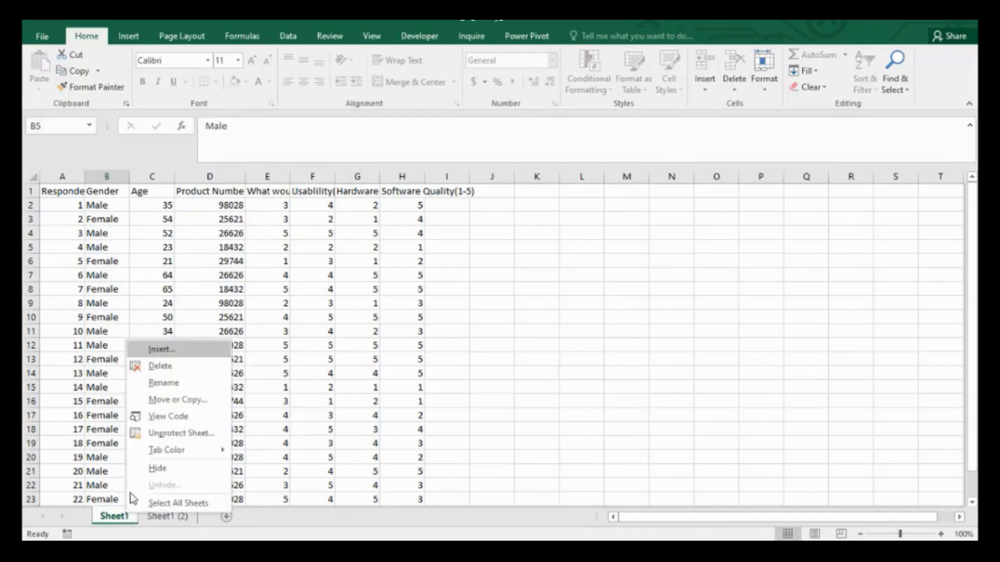
pyautogui.click(156, 434)
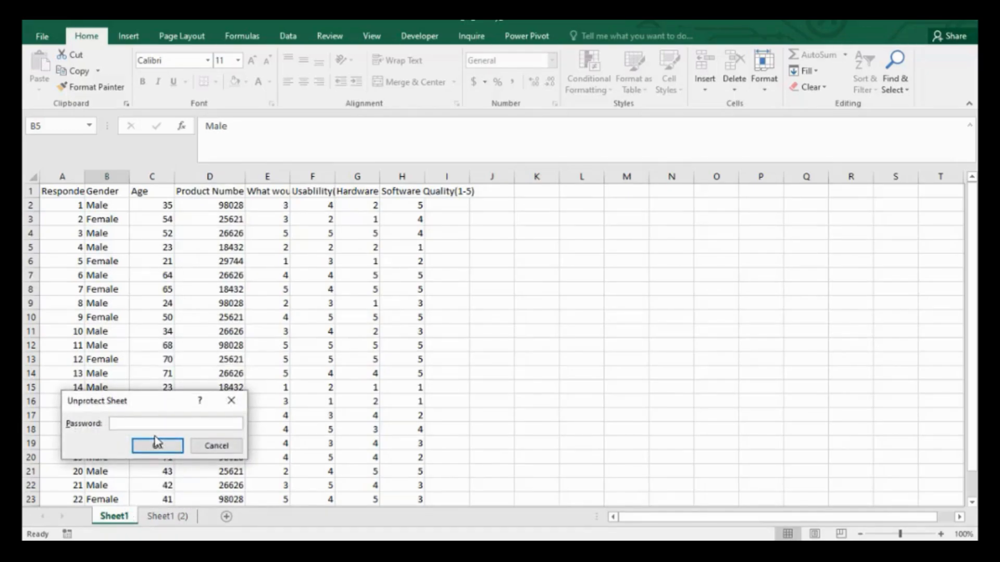
pyautogui.click(215, 446)
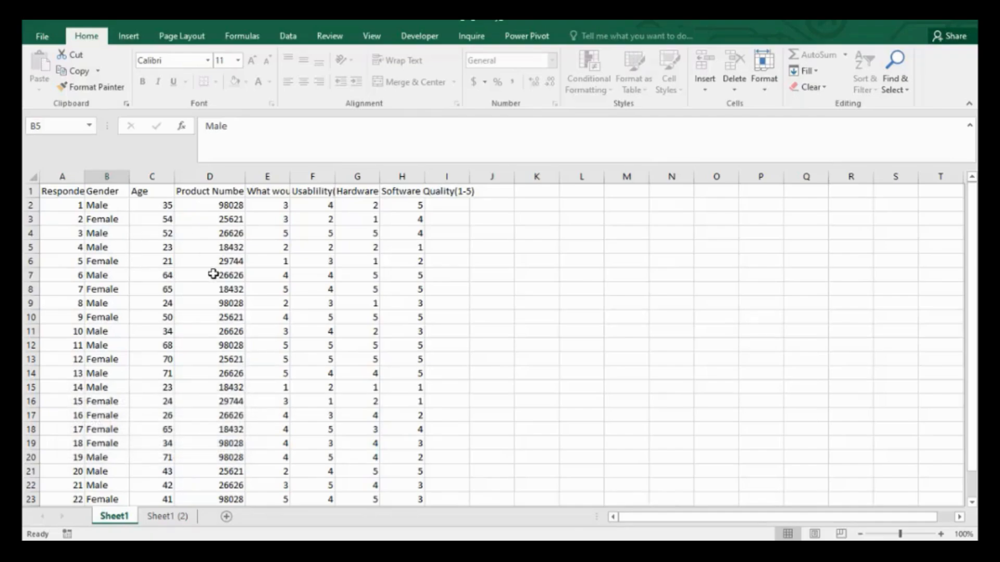
# Compare the protected Sheet1 with the unprotected Sheet1 (2) copy by selecting cells and ranges.
pyautogui.moveTo(971, 298); pyautogui.dragTo(972, 320)
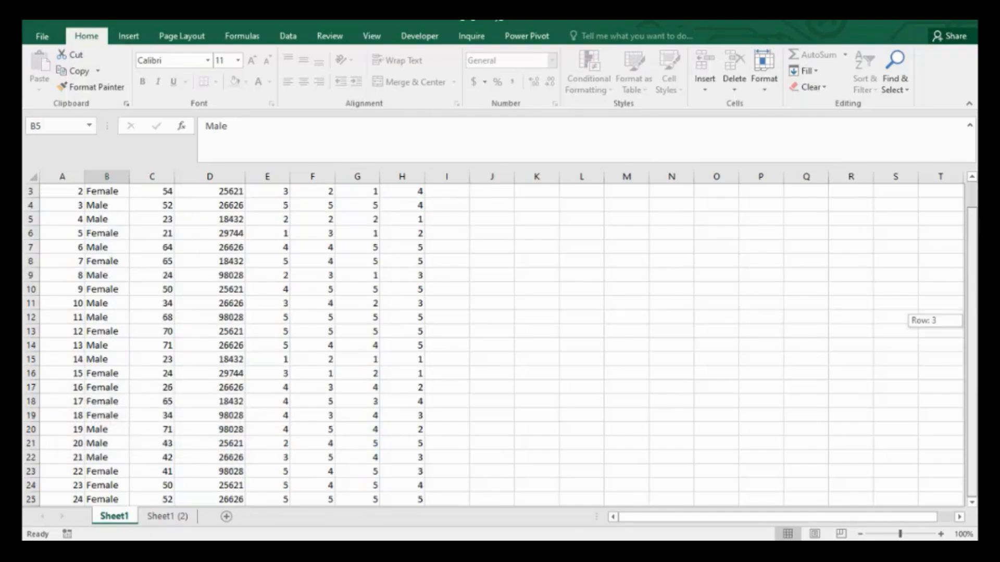
pyautogui.click(166, 517)
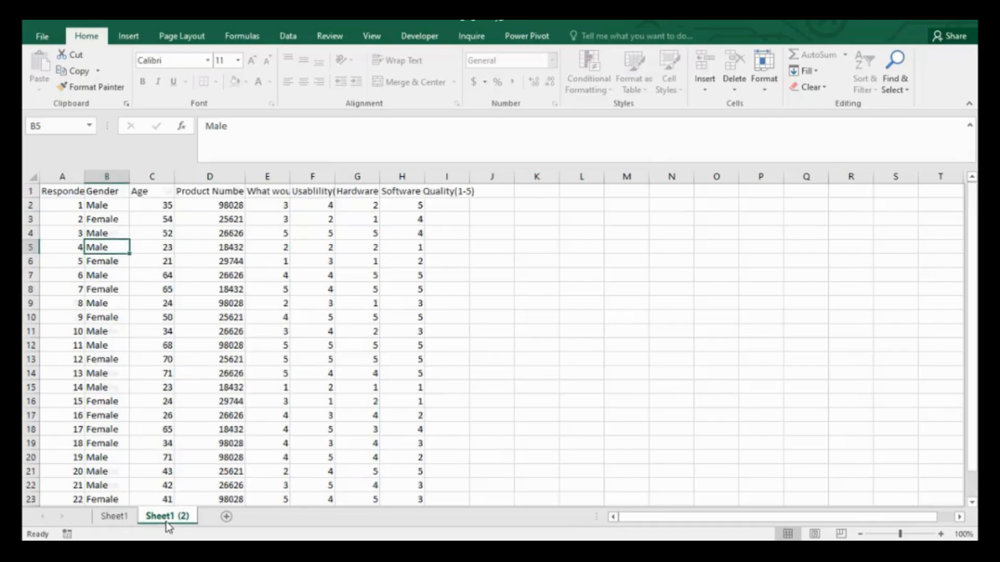
pyautogui.click(114, 516)
pyautogui.click(162, 516)
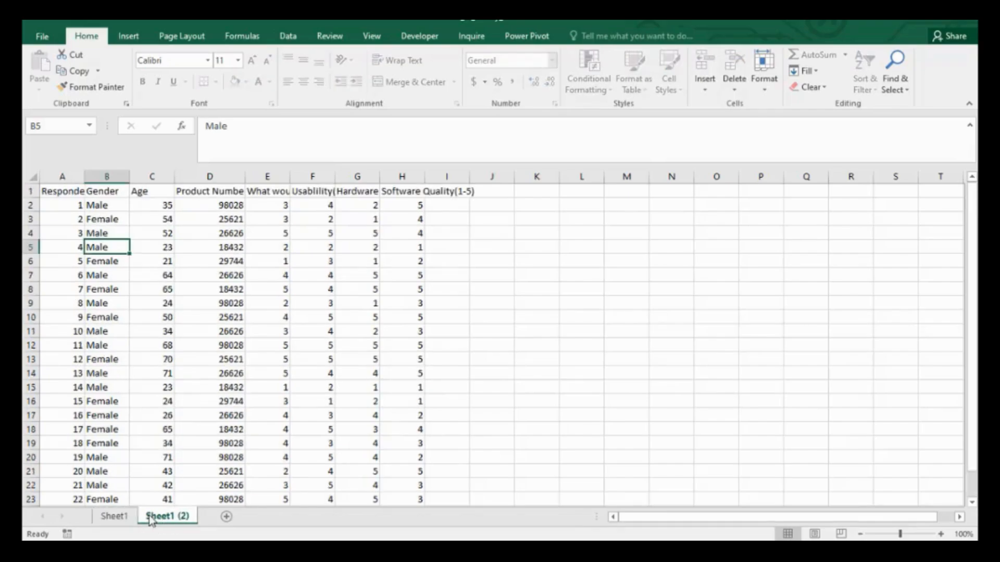
pyautogui.click(114, 338)
pyautogui.click(110, 274)
pyautogui.click(248, 302)
pyautogui.moveTo(201, 370); pyautogui.dragTo(149, 361)
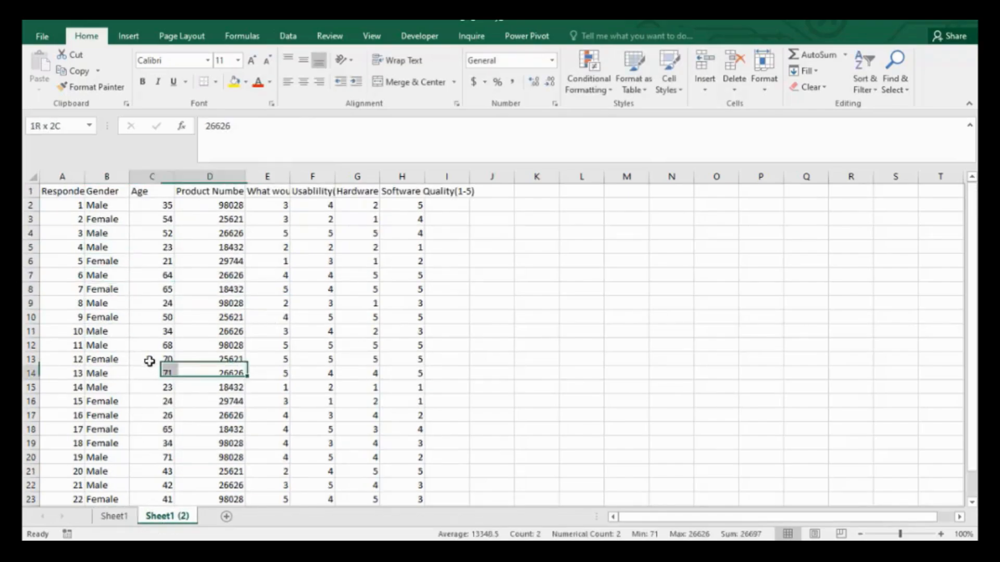
pyautogui.click(106, 346)
pyautogui.click(70, 332)
# Try to edit a Gender cell on the protected Sheet1 and dismiss the resulting message.
pyautogui.click(117, 516)
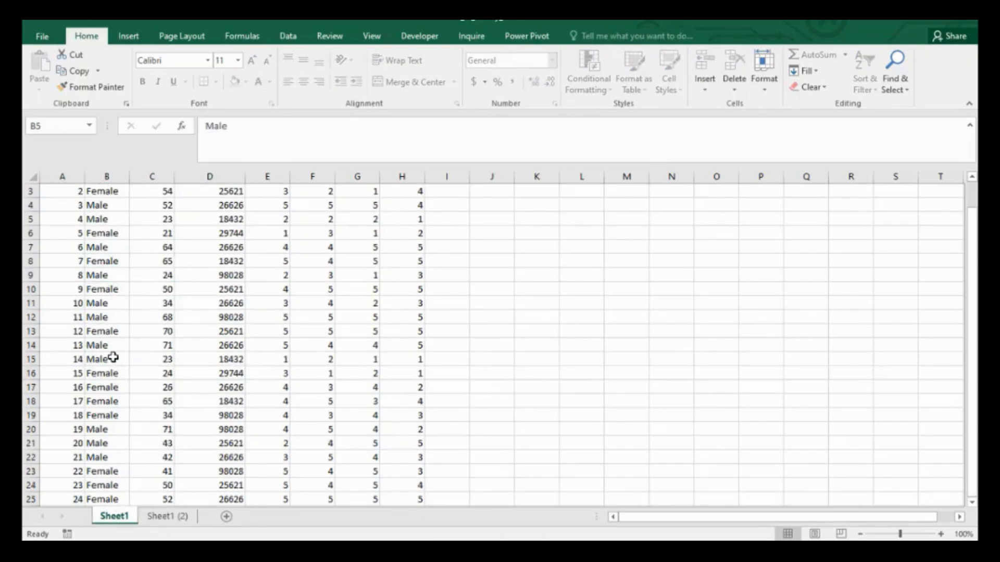
pyautogui.doubleClick(107, 266)
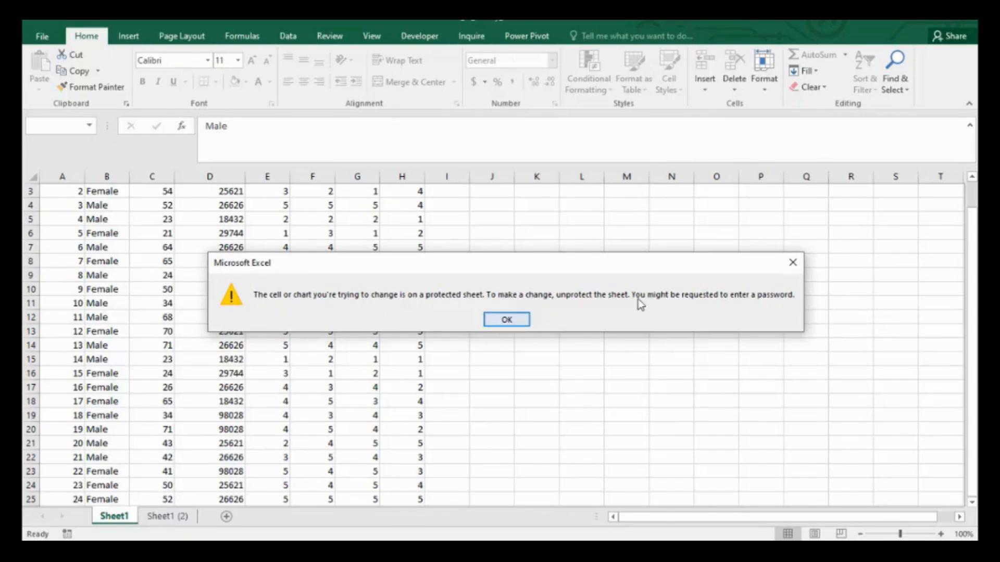
pyautogui.click(791, 266)
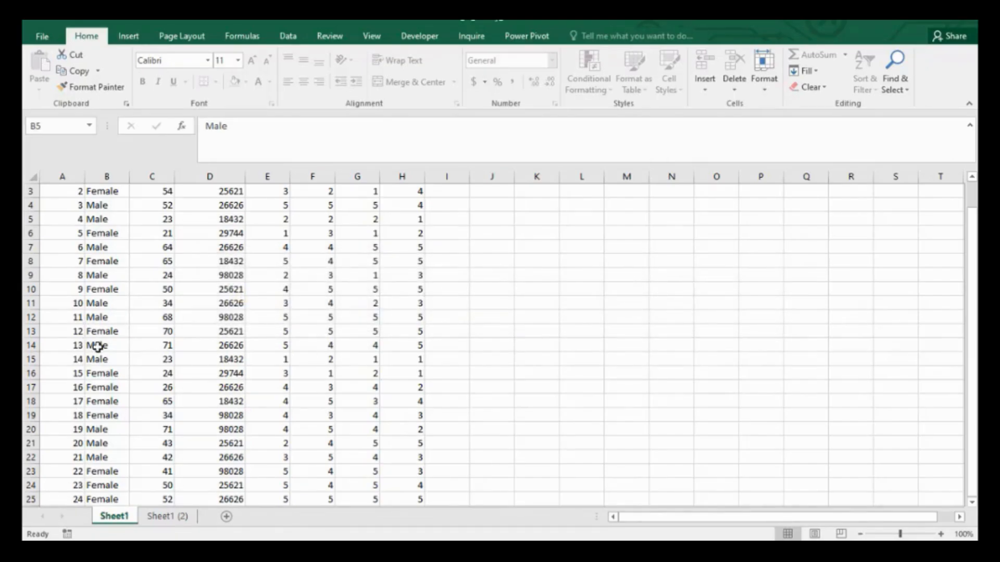
# Unprotect Sheet1 by entering its sheet password.
pyautogui.rightClick(117, 519)
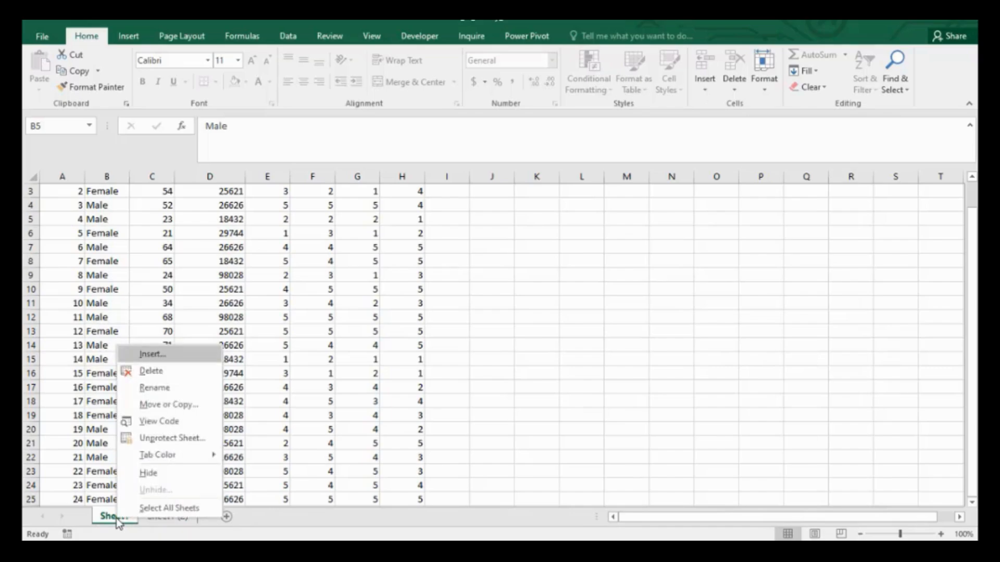
pyautogui.click(168, 440)
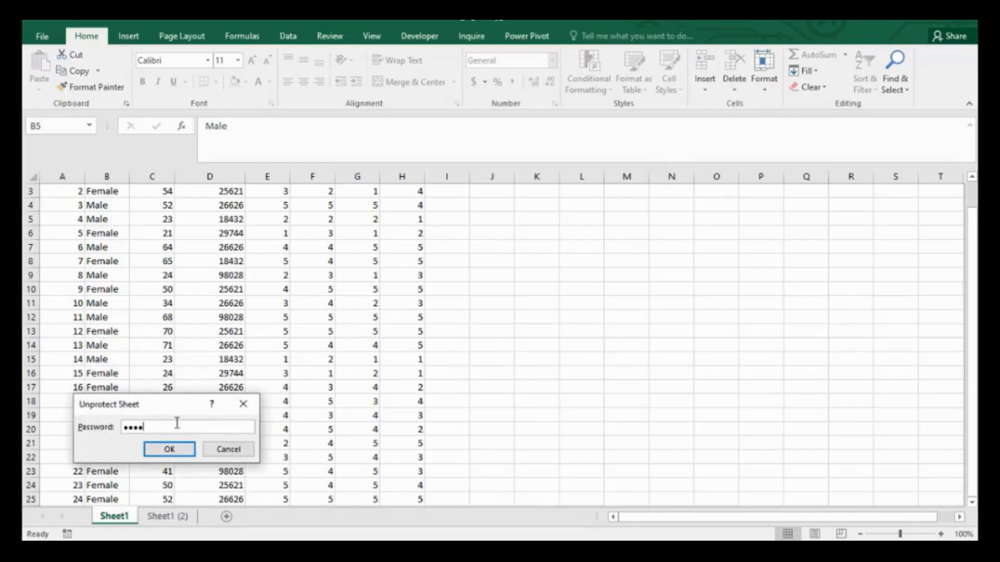
pyautogui.click(169, 450)
# Select cells and column C on the unprotected sheet to review the available column options.
pyautogui.click(108, 250)
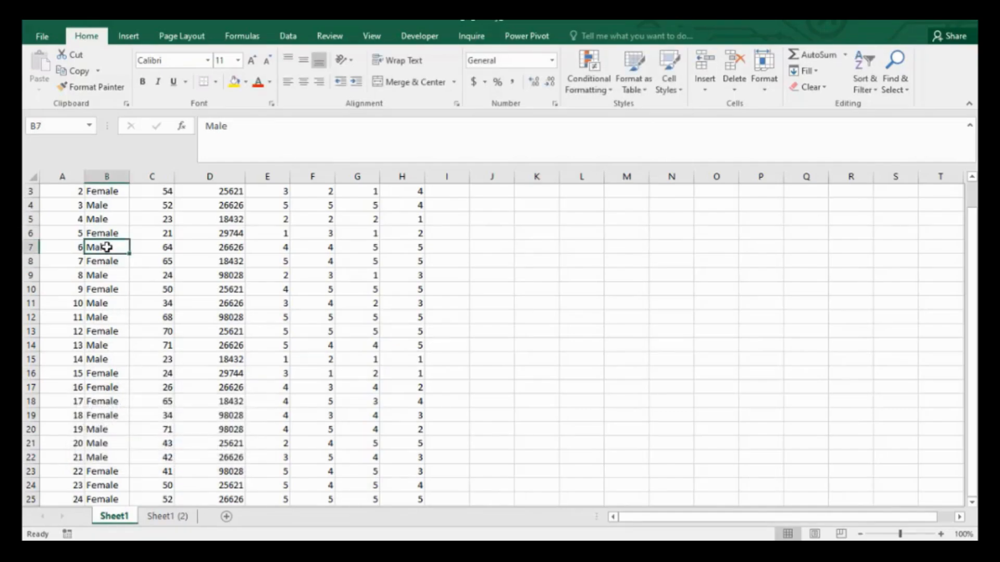
pyautogui.click(171, 276)
pyautogui.click(112, 221)
pyautogui.click(156, 176)
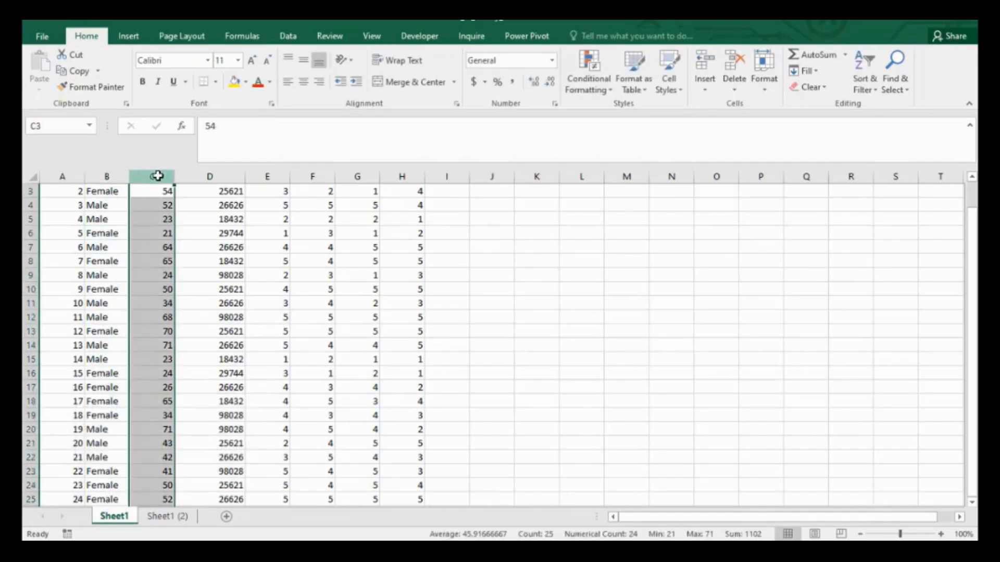
pyautogui.rightClick(157, 176)
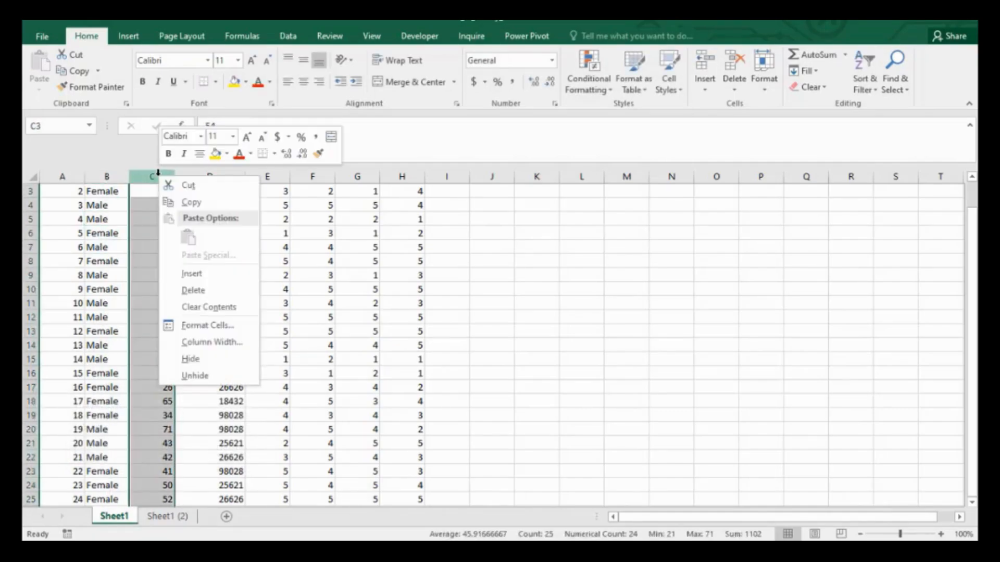
pyautogui.click(101, 260)
pyautogui.click(104, 256)
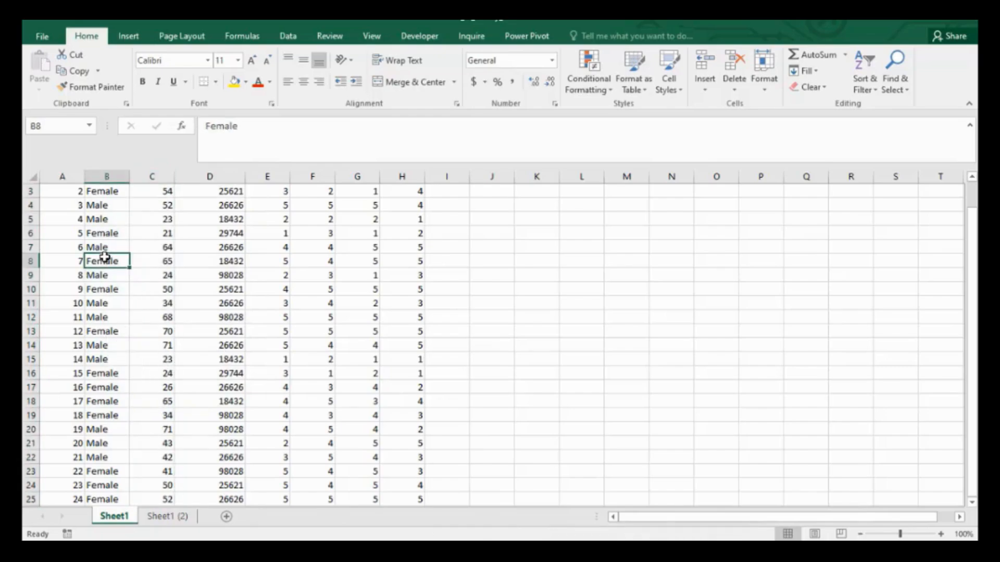
pyautogui.click(105, 277)
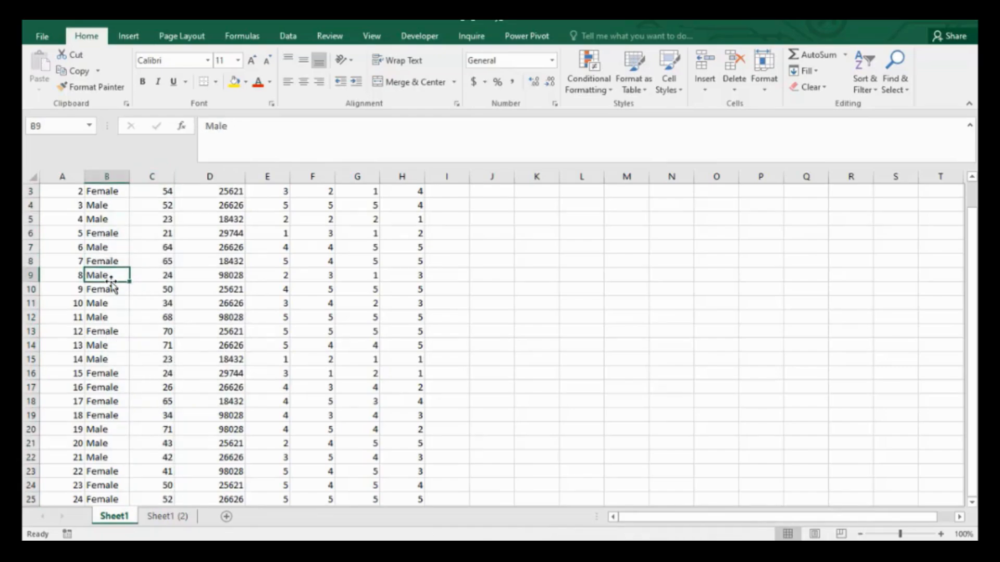
pyautogui.click(159, 388)
pyautogui.click(174, 516)
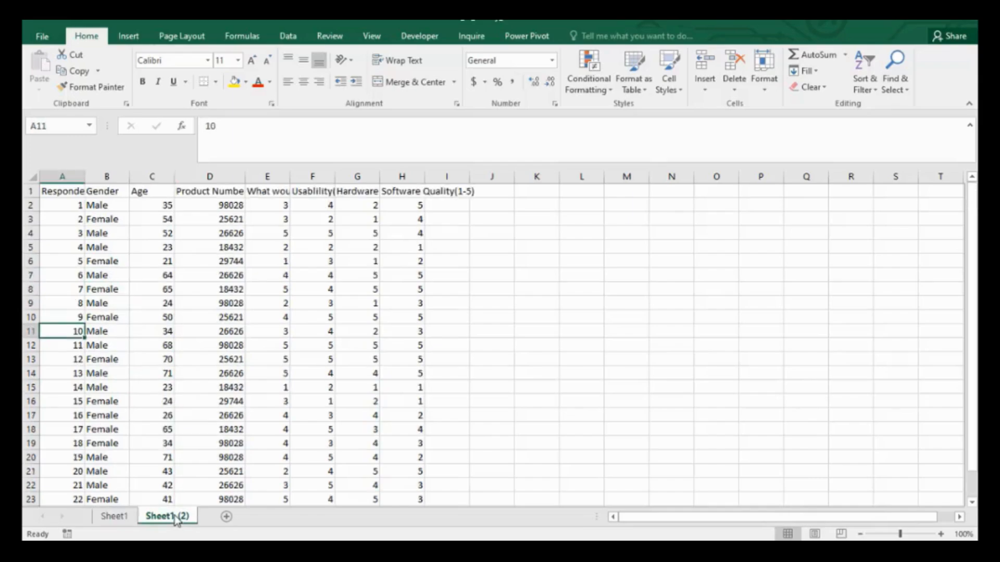
pyautogui.click(123, 517)
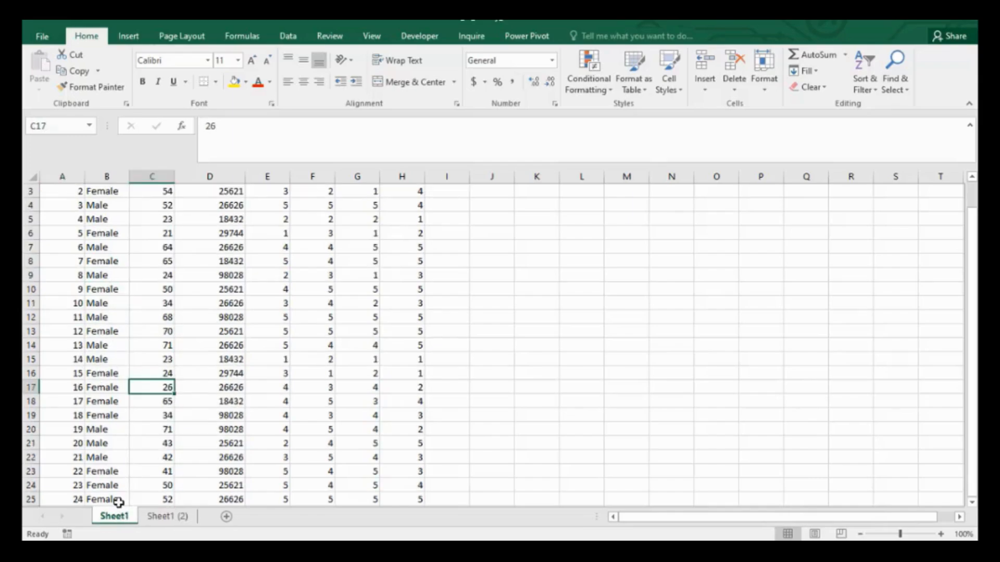
# Protect Sheet1 again without a password, additionally allowing users to select locked cells.
pyautogui.rightClick(126, 518)
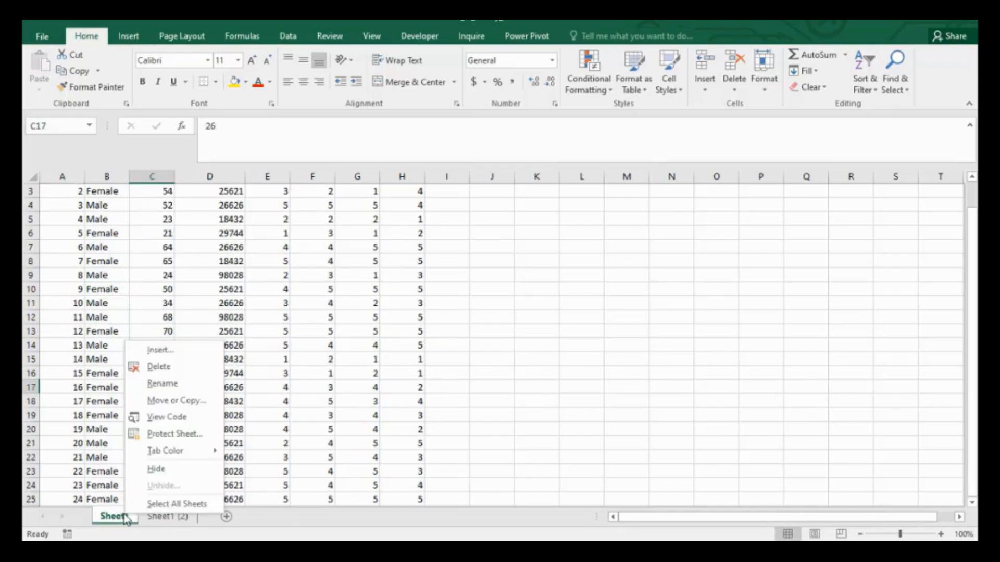
pyautogui.click(164, 434)
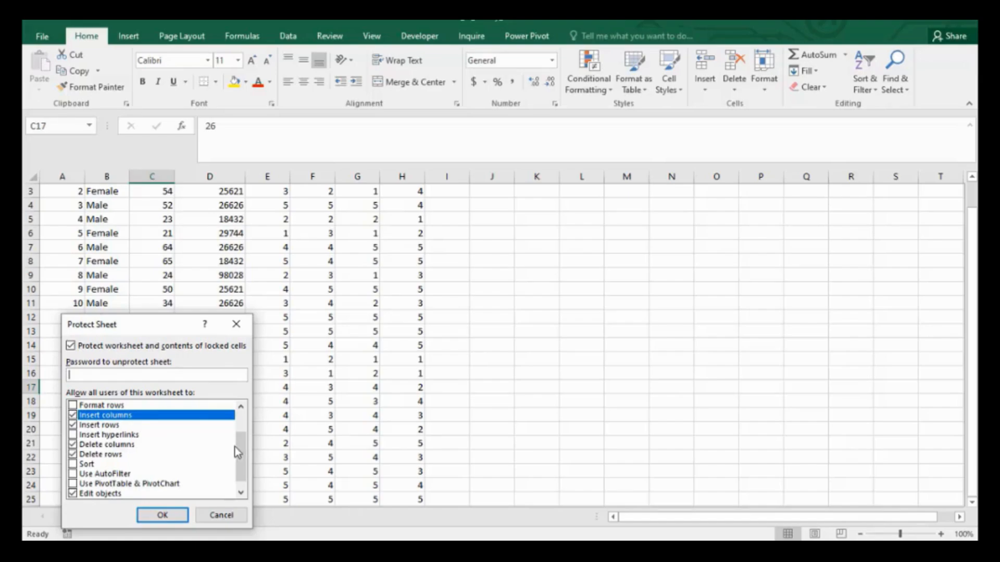
pyautogui.moveTo(242, 458); pyautogui.dragTo(245, 426)
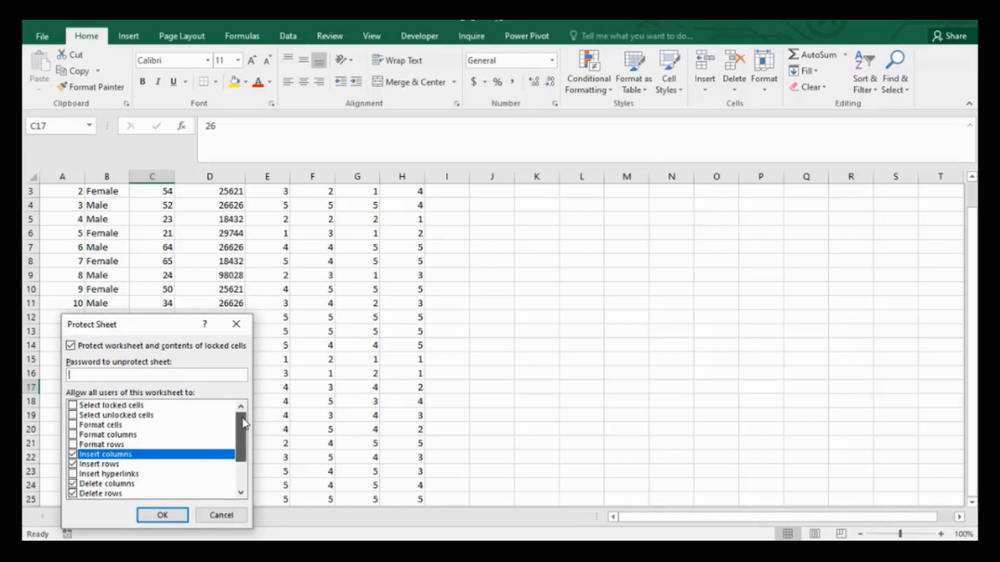
pyautogui.click(73, 405)
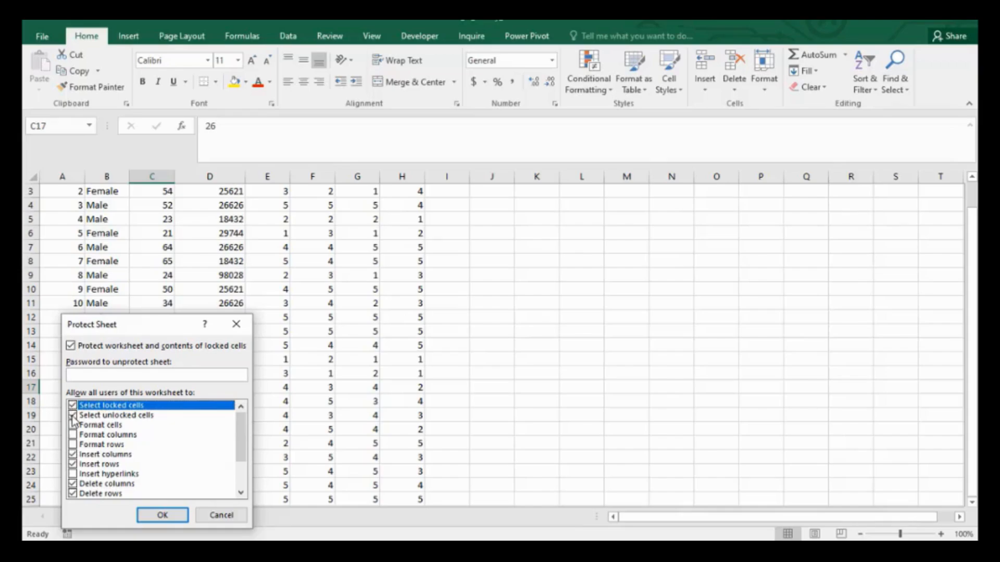
pyautogui.click(154, 516)
# Select a cell in the Age column on the protected sheet and check its context menu options.
pyautogui.click(121, 330)
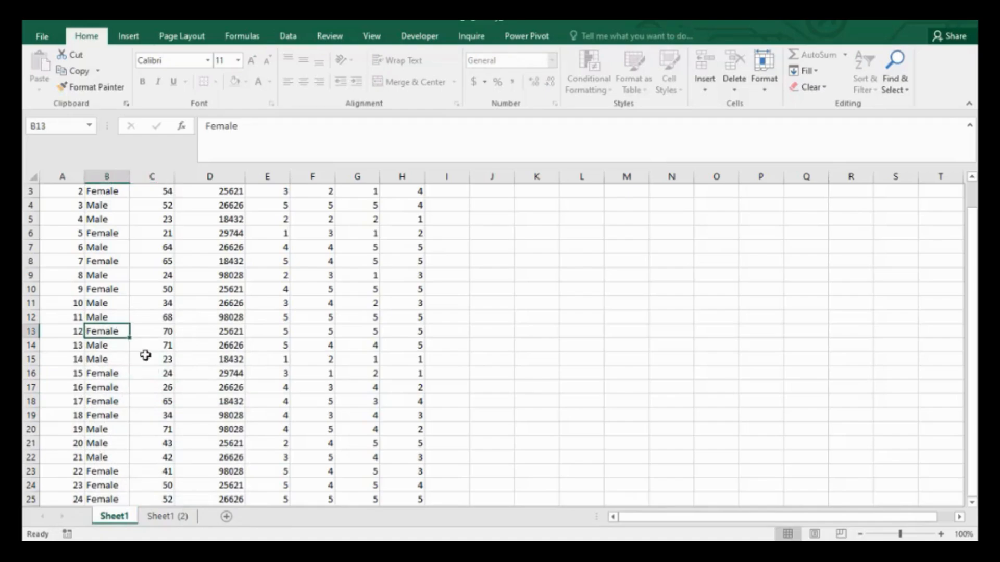
pyautogui.click(145, 355)
pyautogui.click(133, 331)
pyautogui.rightClick(133, 331)
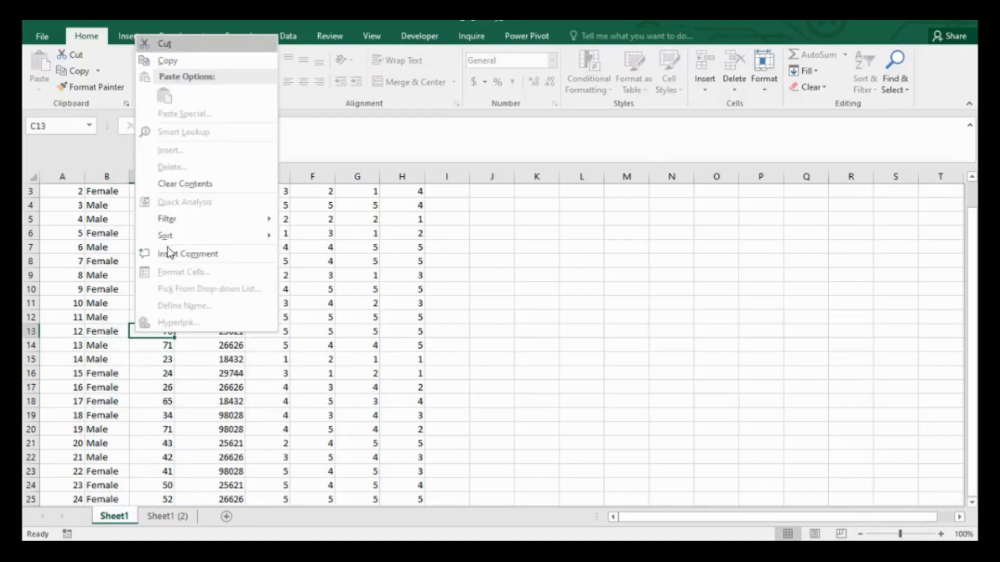
pyautogui.click(101, 254)
# Select various cells and a multi-cell range on the protected sheet to test selection.
pyautogui.click(112, 484)
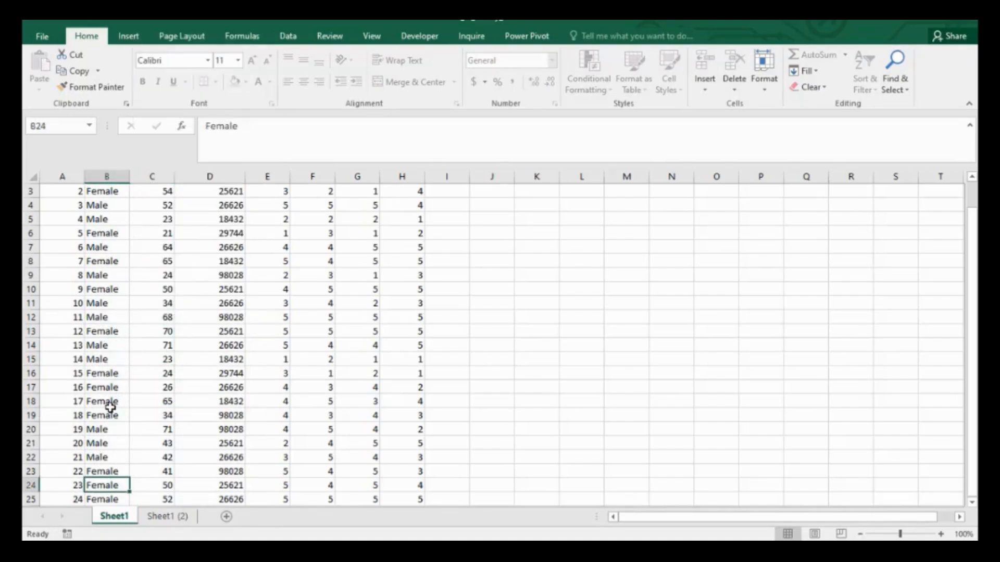
pyautogui.click(99, 328)
pyautogui.click(96, 236)
pyautogui.click(164, 259)
pyautogui.moveTo(219, 345); pyautogui.dragTo(217, 319)
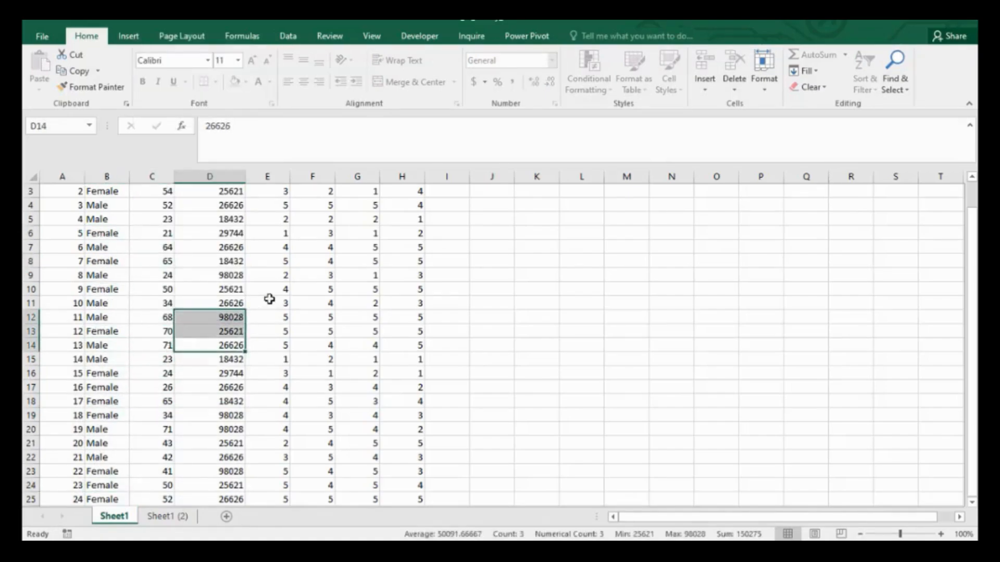
pyautogui.click(267, 274)
pyautogui.moveTo(213, 248); pyautogui.dragTo(156, 250)
pyautogui.click(229, 290)
pyautogui.click(167, 207)
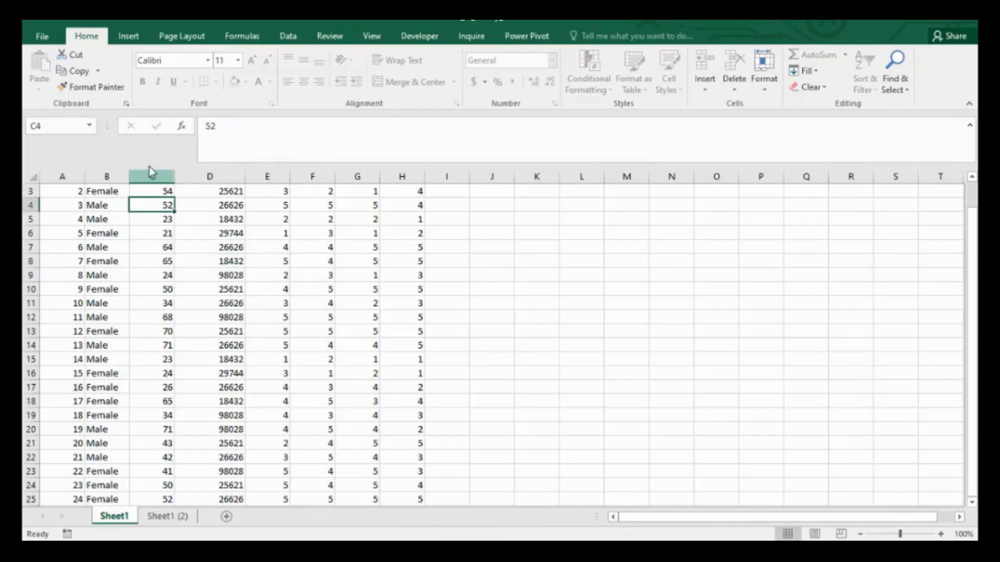
# Select column C and review which column options remain available on the protected sheet.
pyautogui.click(149, 172)
pyautogui.rightClick(148, 174)
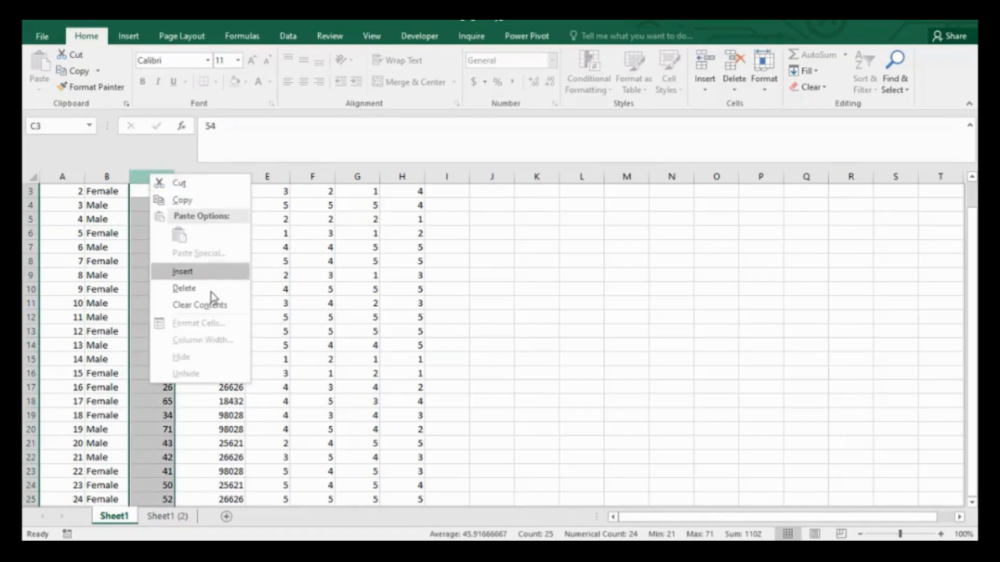
pyautogui.click(106, 275)
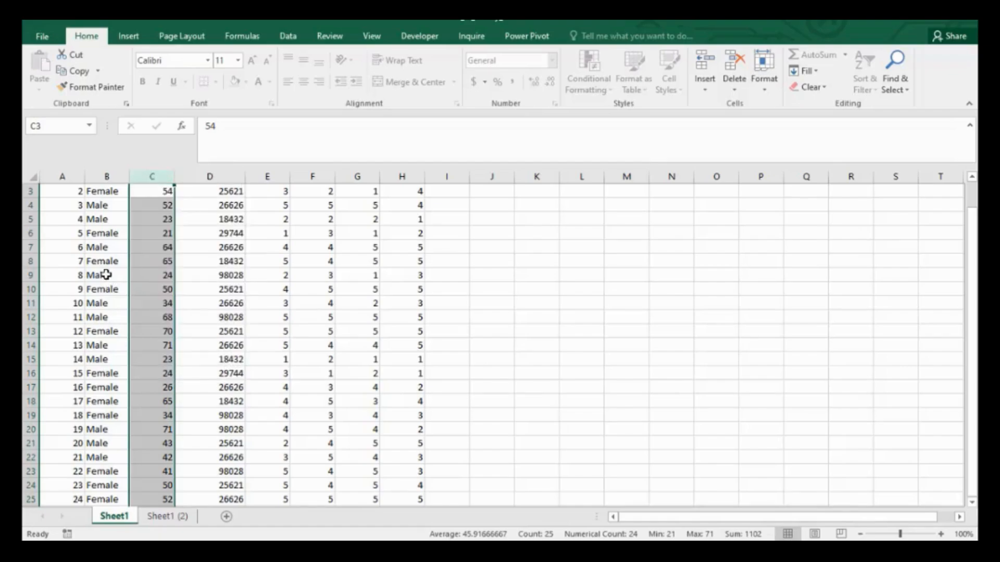
pyautogui.click(106, 275)
pyautogui.click(166, 207)
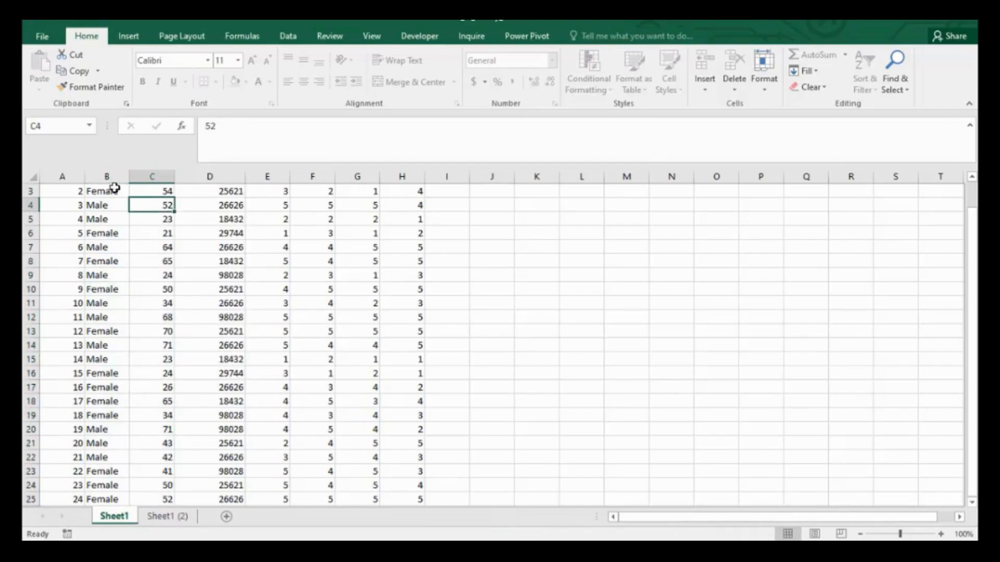
# Switch to the unprotected Sheet1 (2) copy and compare the context menu options for a cell and for column C.
pyautogui.click(166, 518)
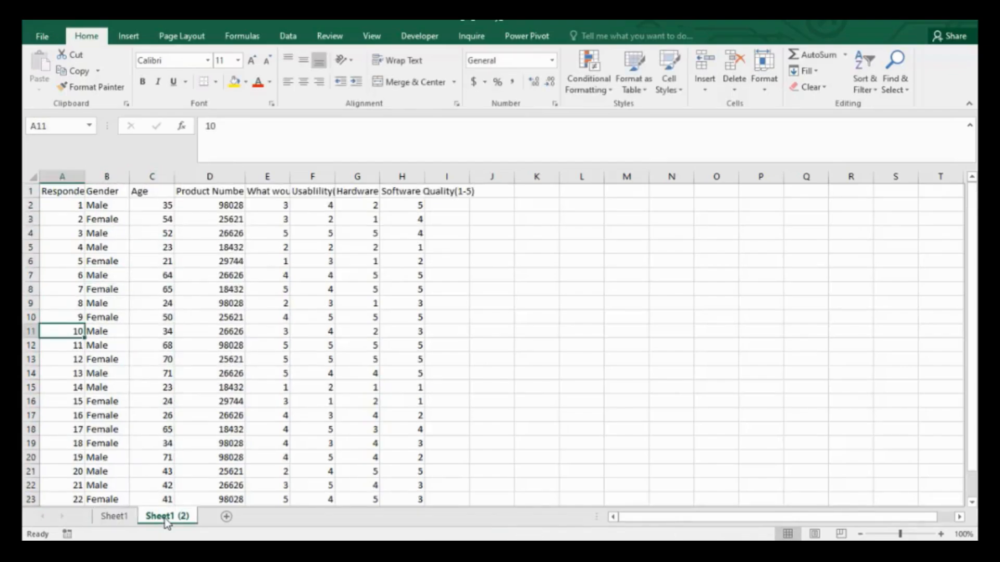
pyautogui.click(103, 401)
pyautogui.rightClick(103, 401)
pyautogui.press('Escape')
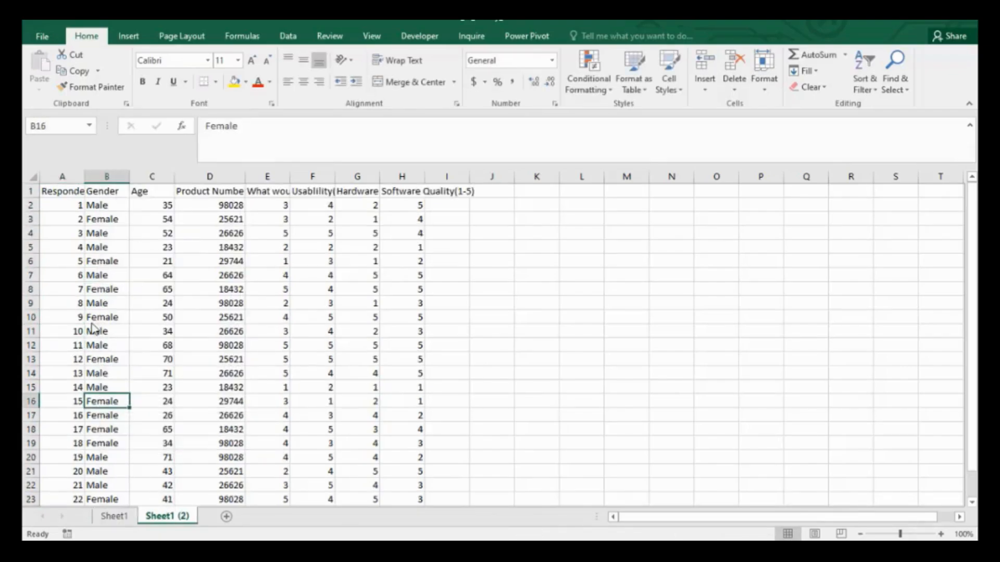
pyautogui.click(147, 176)
pyautogui.rightClick(147, 176)
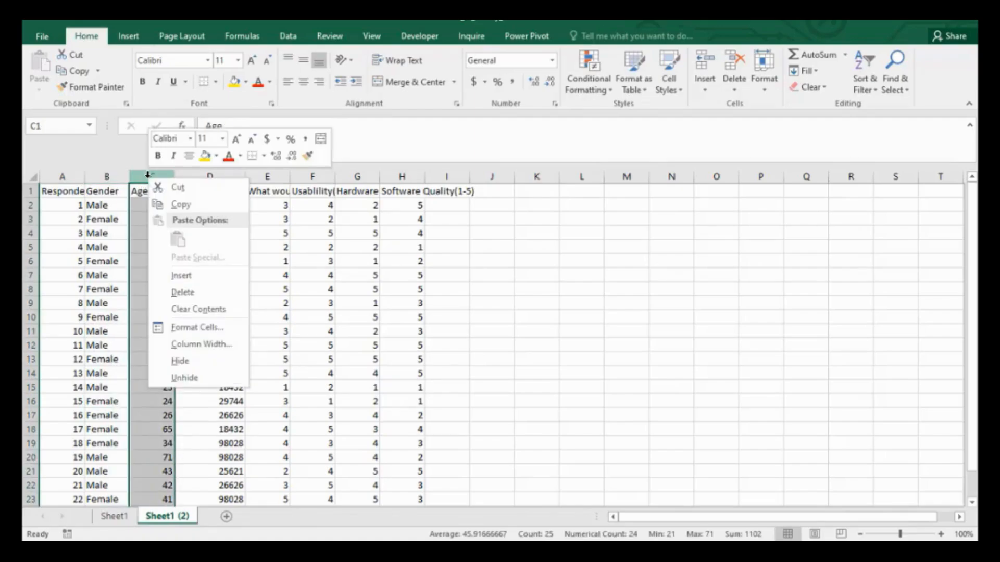
pyautogui.press('Escape')
# Return to Sheet1 and review the context menu for column C on the protected sheet.
pyautogui.click(112, 520)
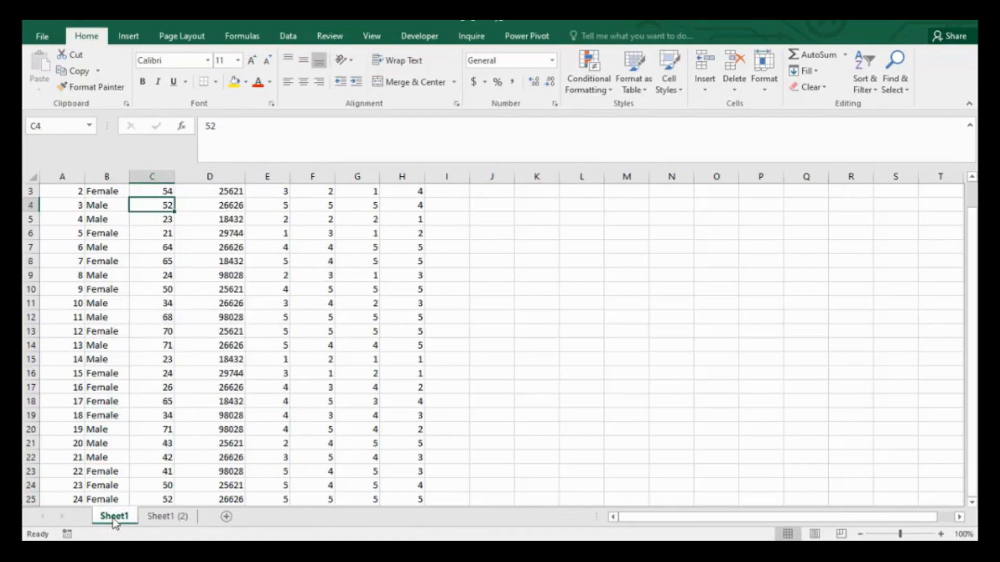
pyautogui.rightClick(151, 177)
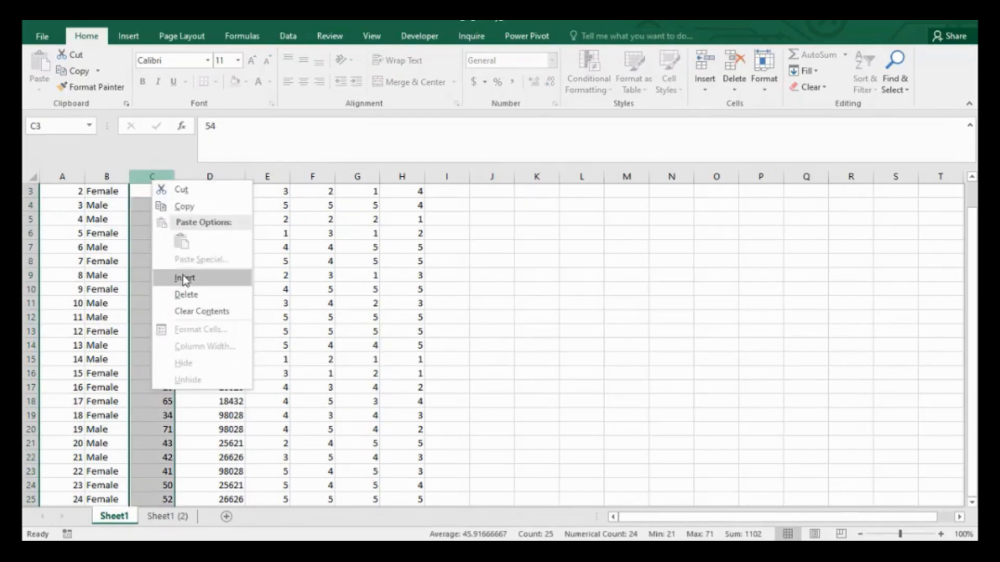
pyautogui.click(107, 276)
pyautogui.click(110, 276)
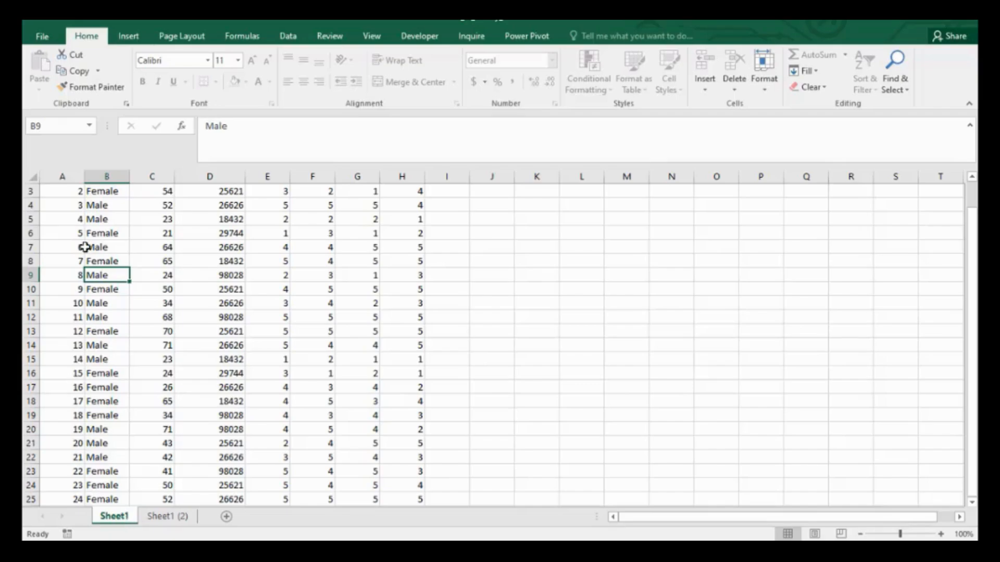
# Encrypt the workbook with a password to open it, entering and confirming the password.
pyautogui.click(42, 37)
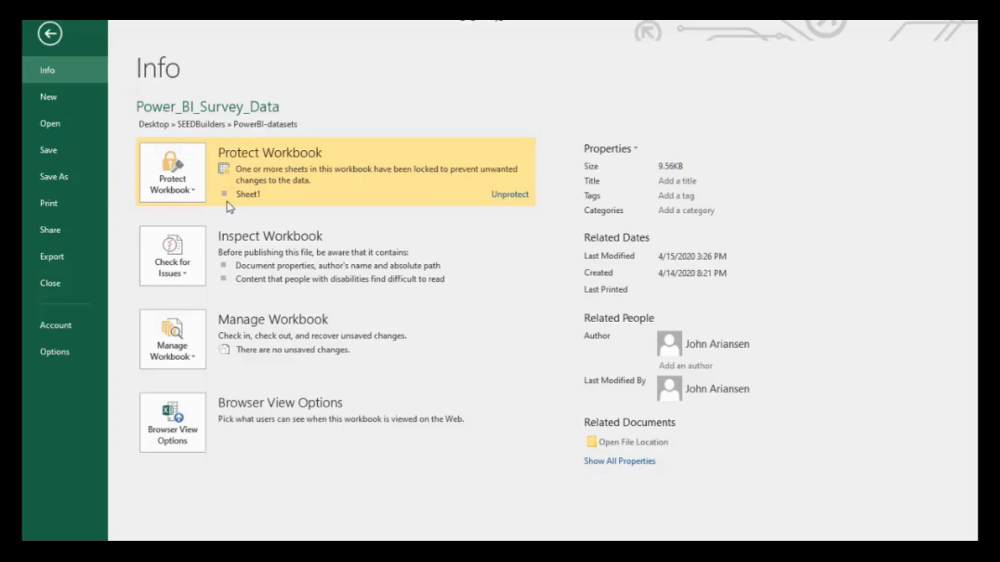
pyautogui.click(193, 192)
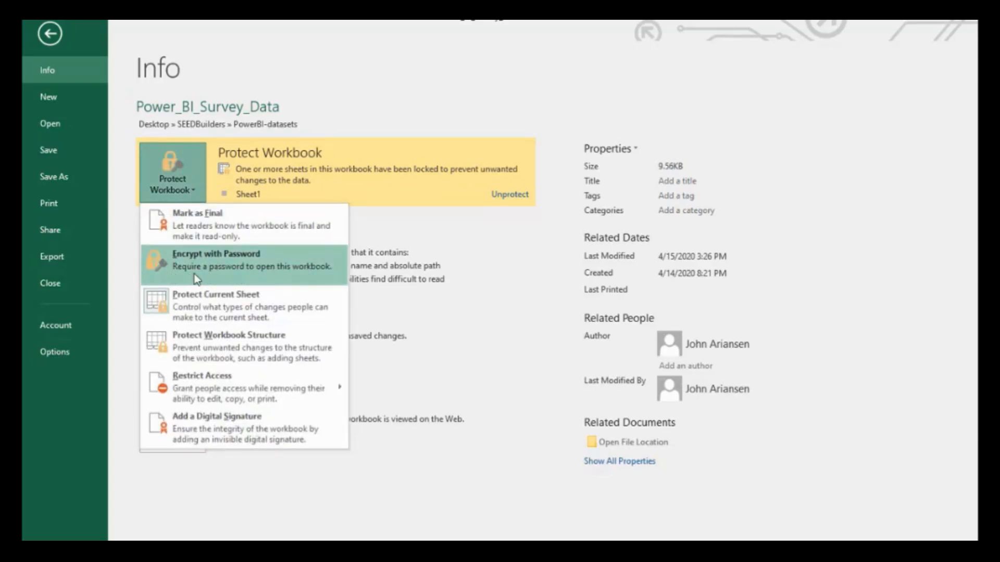
pyautogui.click(276, 273)
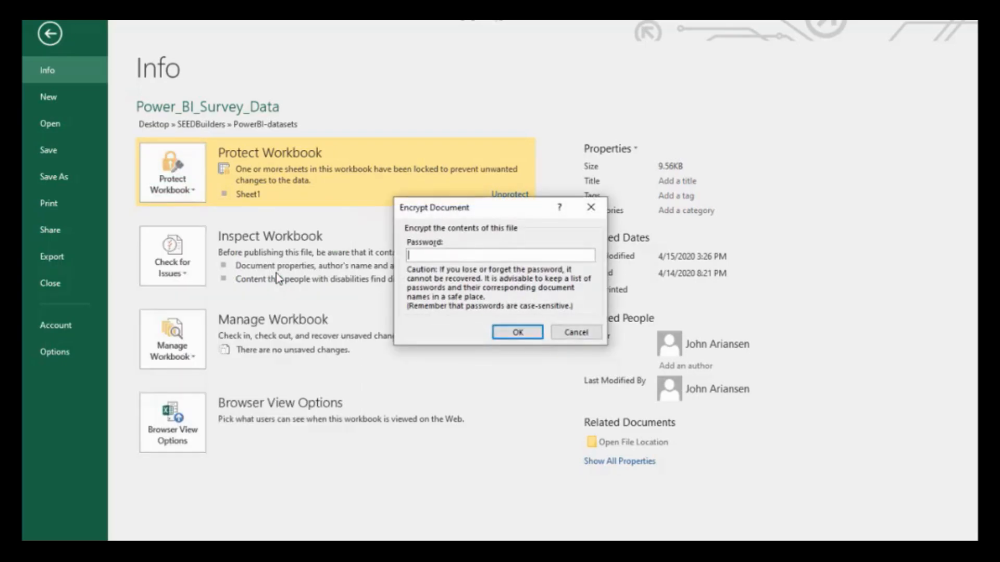
pyautogui.write('123456')
pyautogui.click(516, 336)
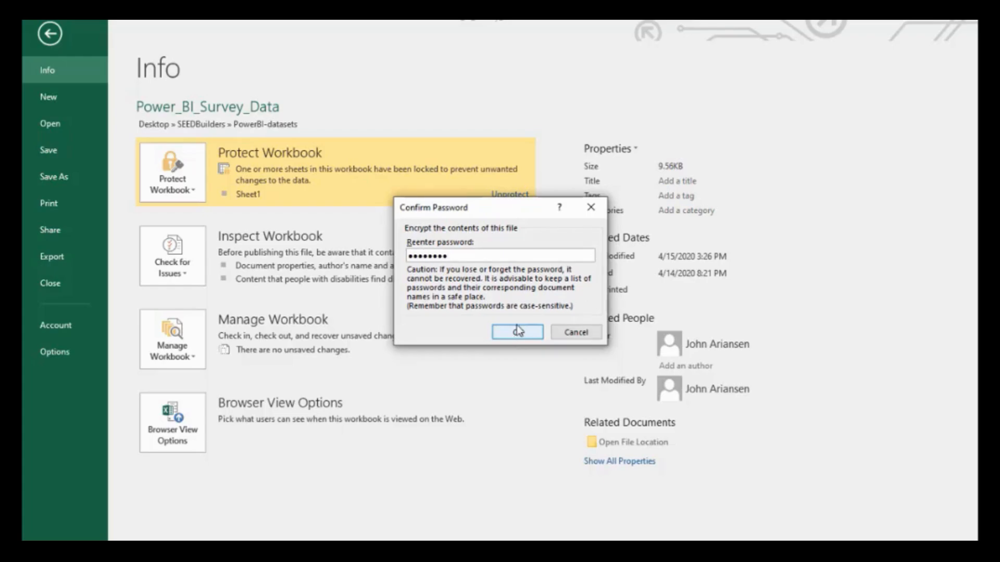
pyautogui.click(517, 333)
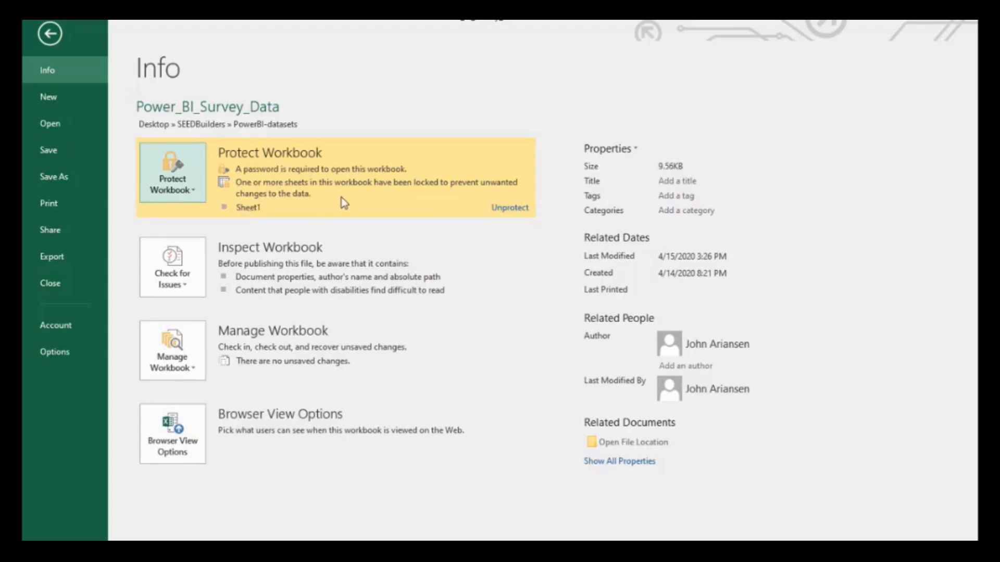
pyautogui.click(194, 190)
pyautogui.click(195, 186)
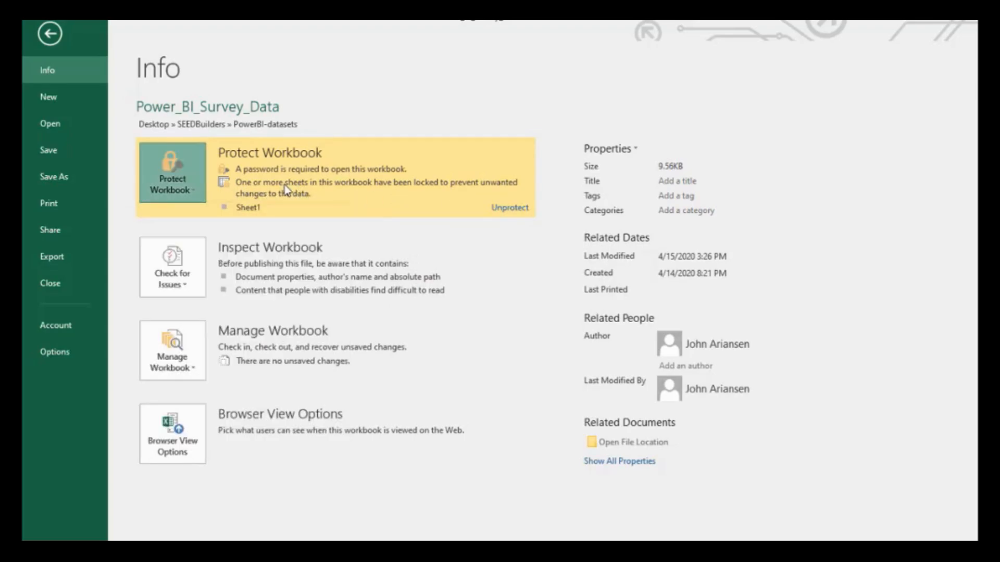
pyautogui.click(57, 38)
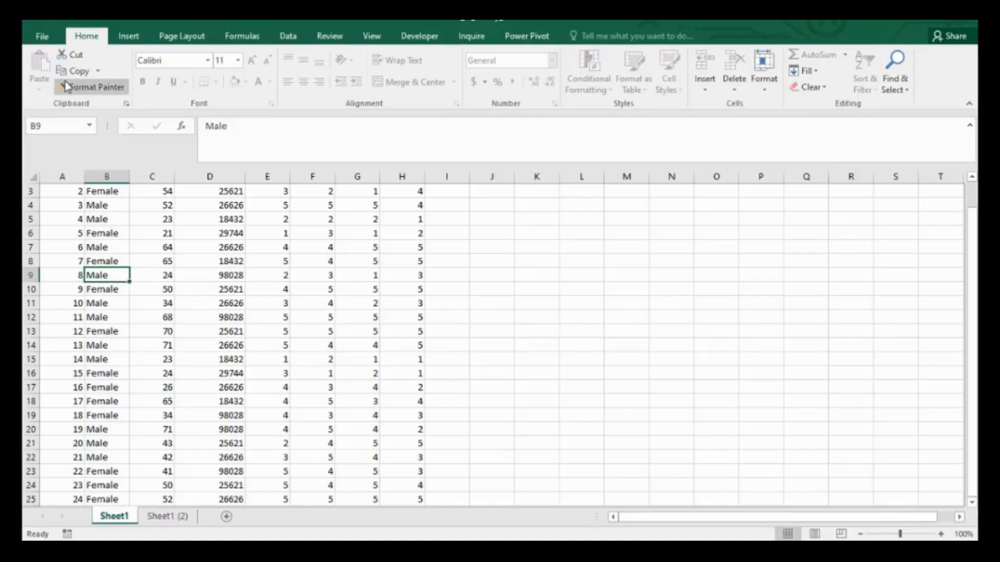
# Save the workbook as 'protected workboobk' in the ONLINE CLASSES folder under Silicon Tech Center.
pyautogui.click(48, 39)
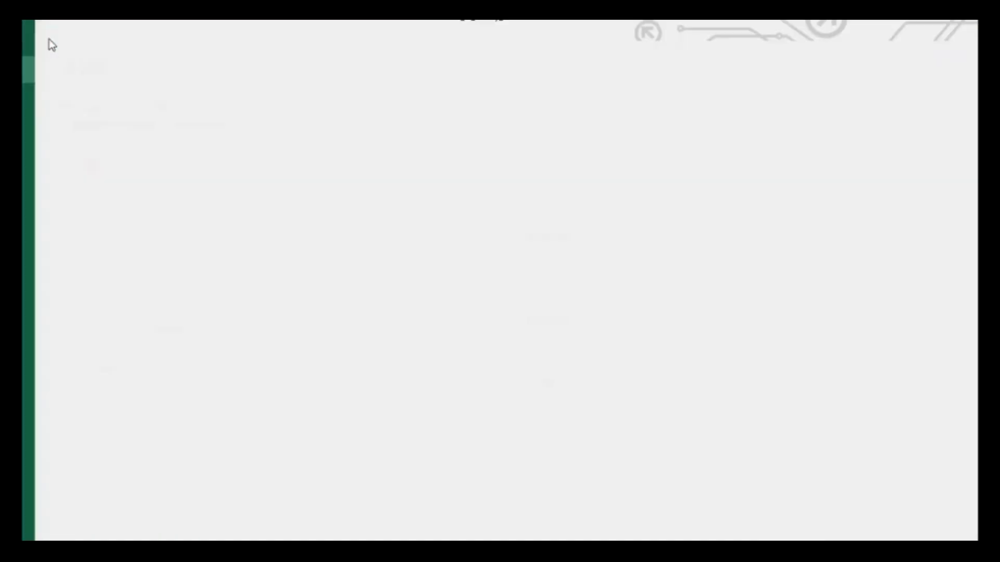
pyautogui.click(53, 177)
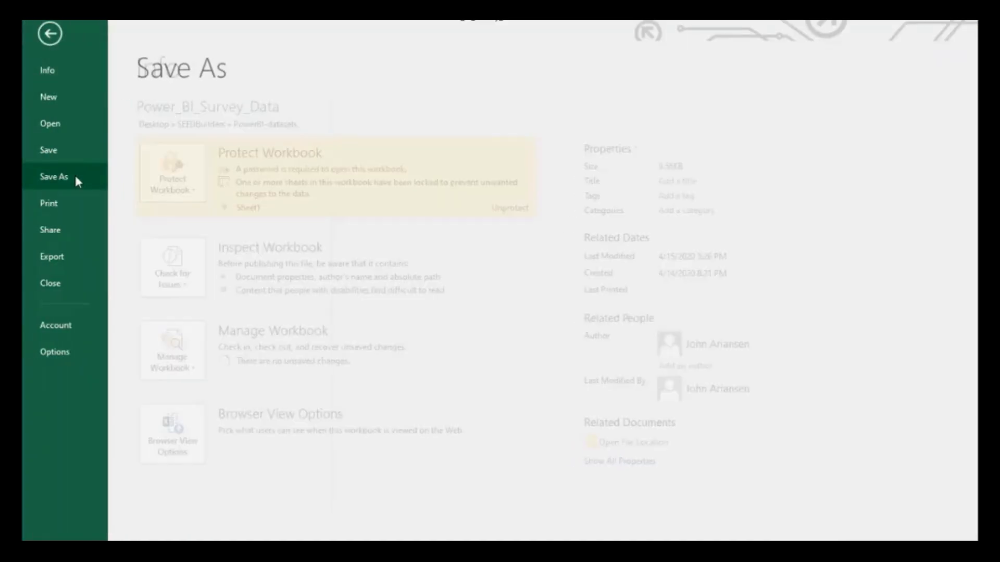
pyautogui.click(462, 151)
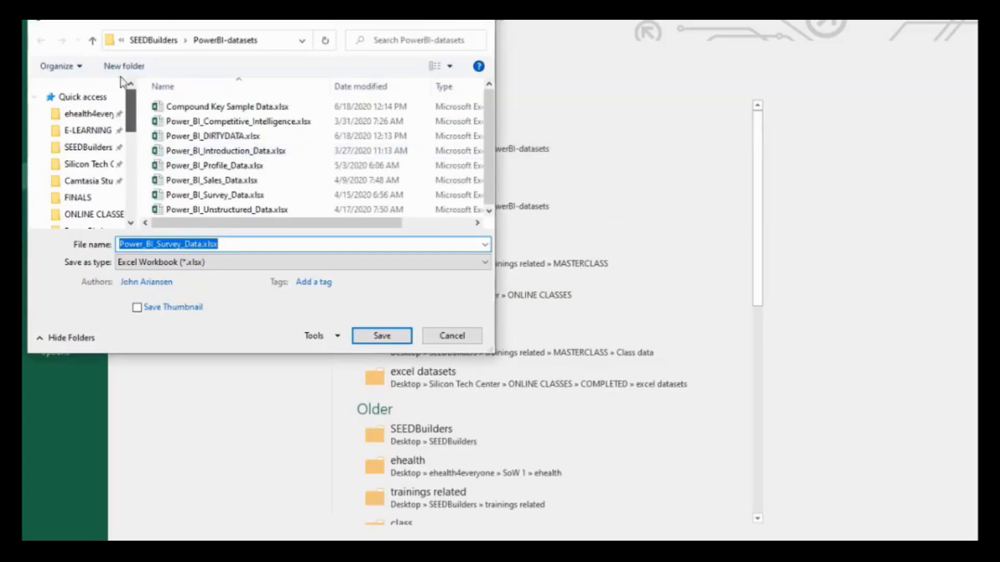
pyautogui.click(90, 164)
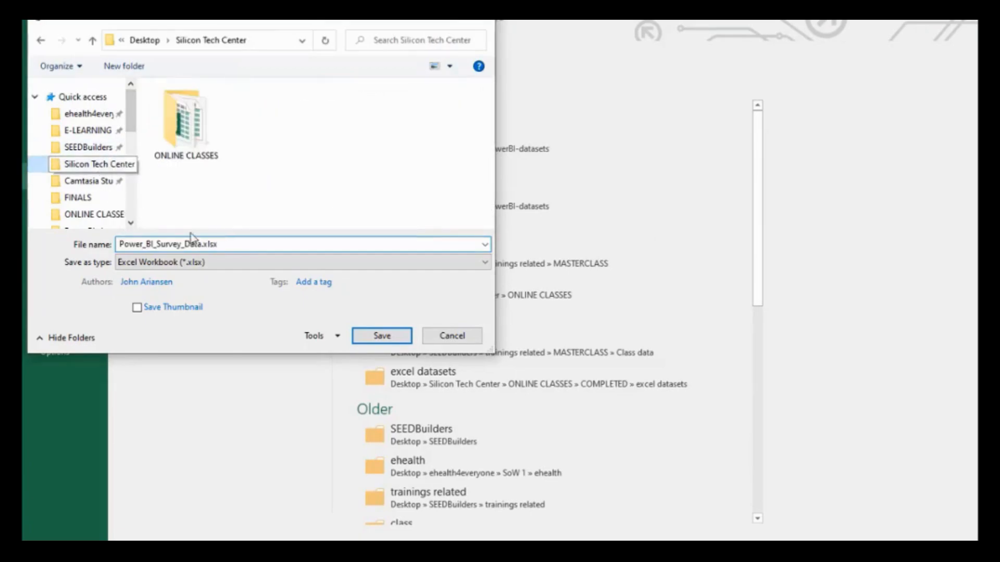
pyautogui.doubleClick(211, 140)
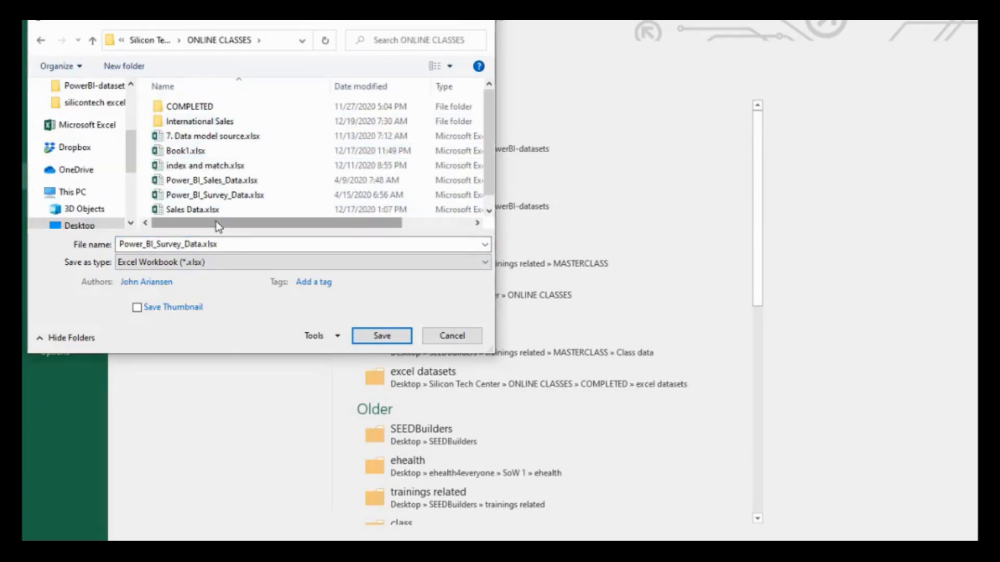
pyautogui.moveTo(219, 246); pyautogui.dragTo(104, 250)
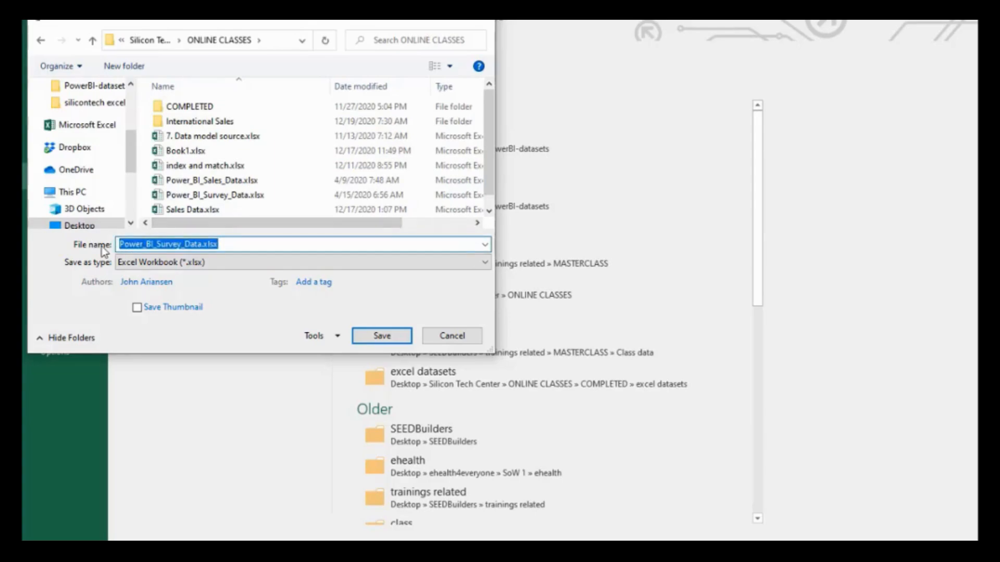
pyautogui.write('protected')
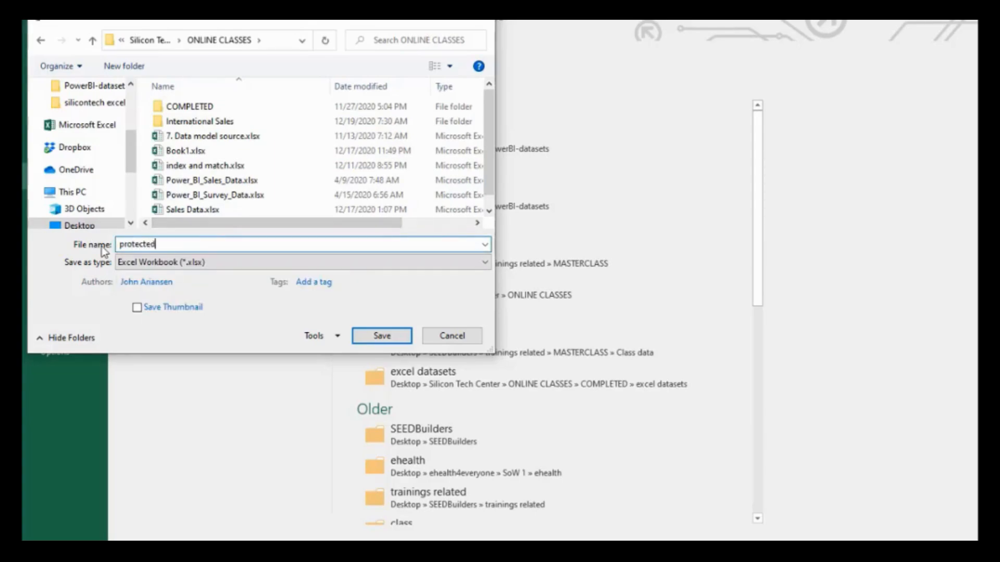
pyautogui.write(' workboobk')
pyautogui.click(388, 336)
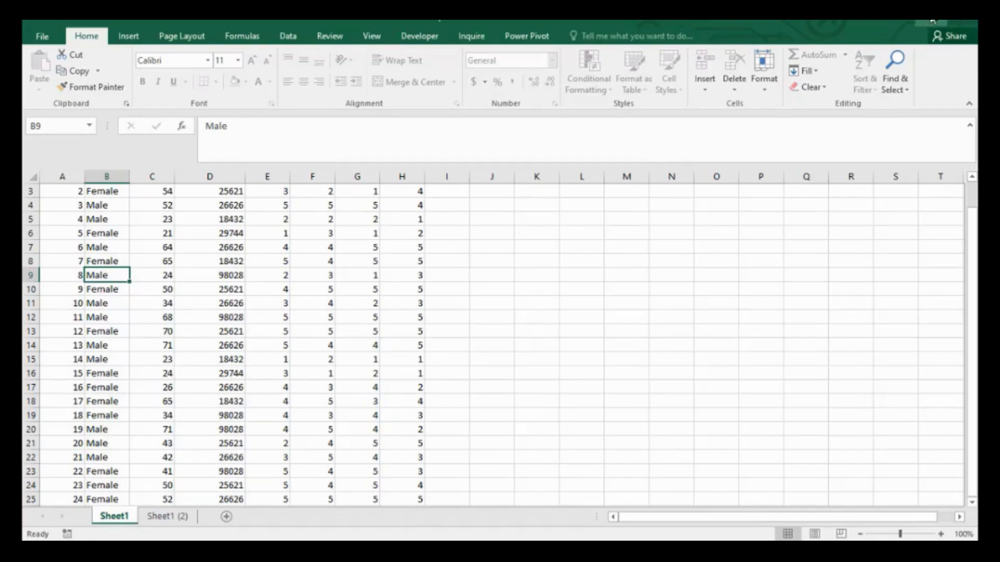
# Close Excel, then in File Explorer reopen protected workboobk.xlsx from ONLINE CLASSES, supplying its opening password.
pyautogui.click(968, 21)
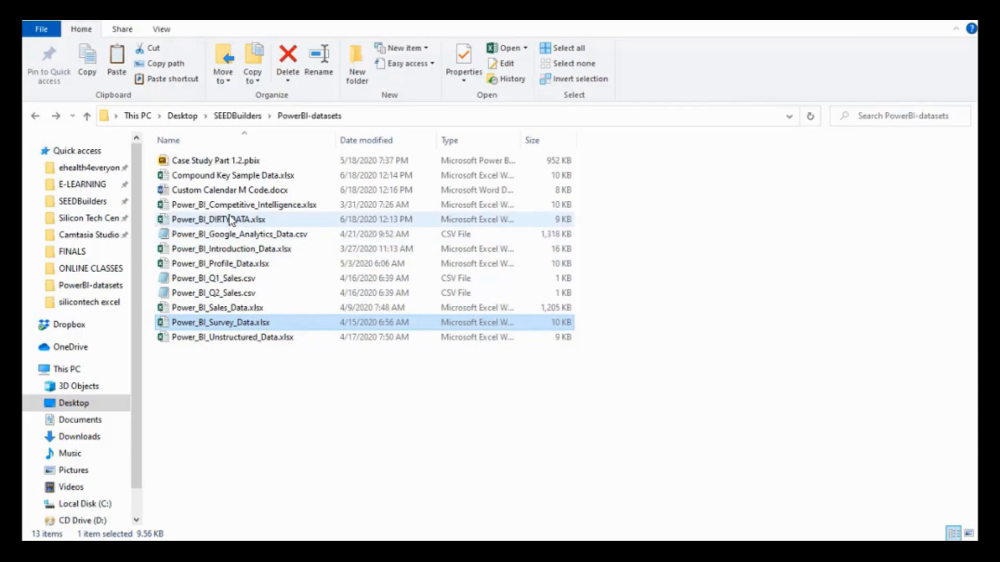
pyautogui.click(92, 222)
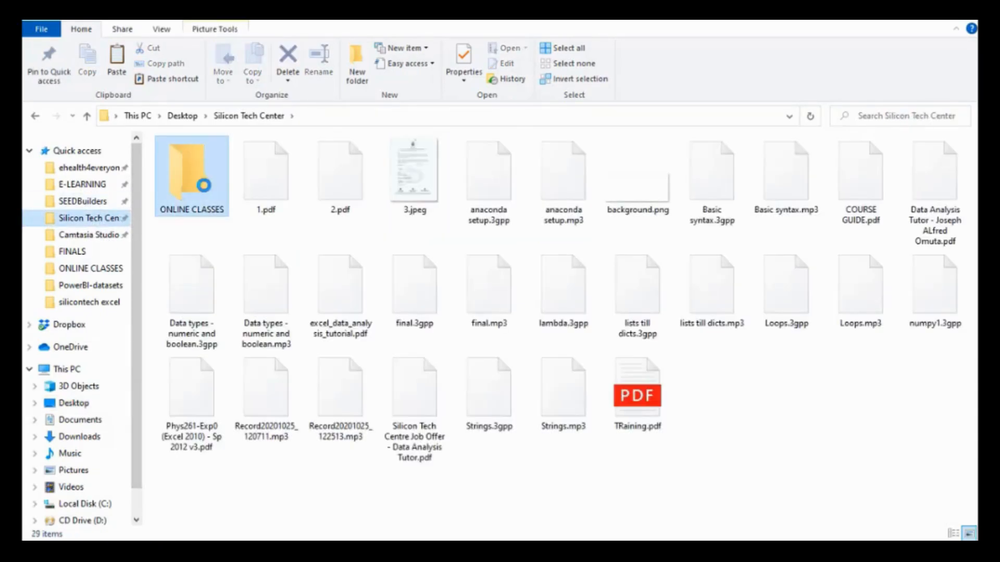
pyautogui.doubleClick(203, 185)
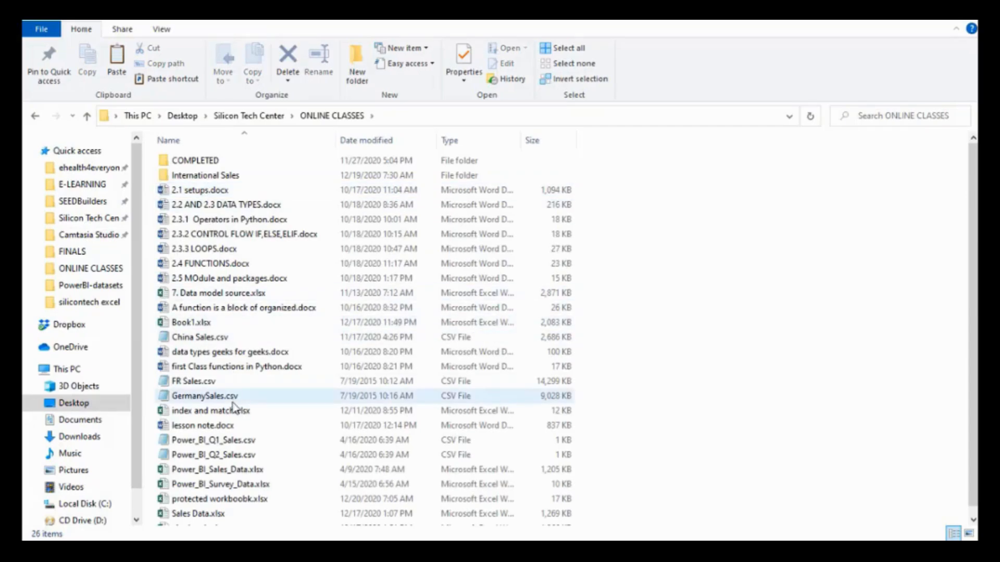
pyautogui.click(238, 500)
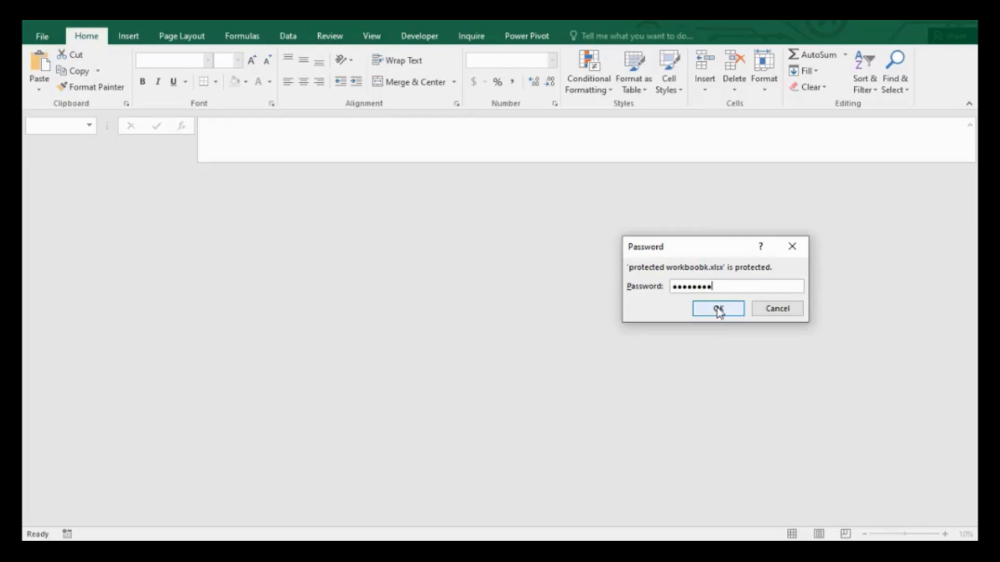
pyautogui.click(717, 309)
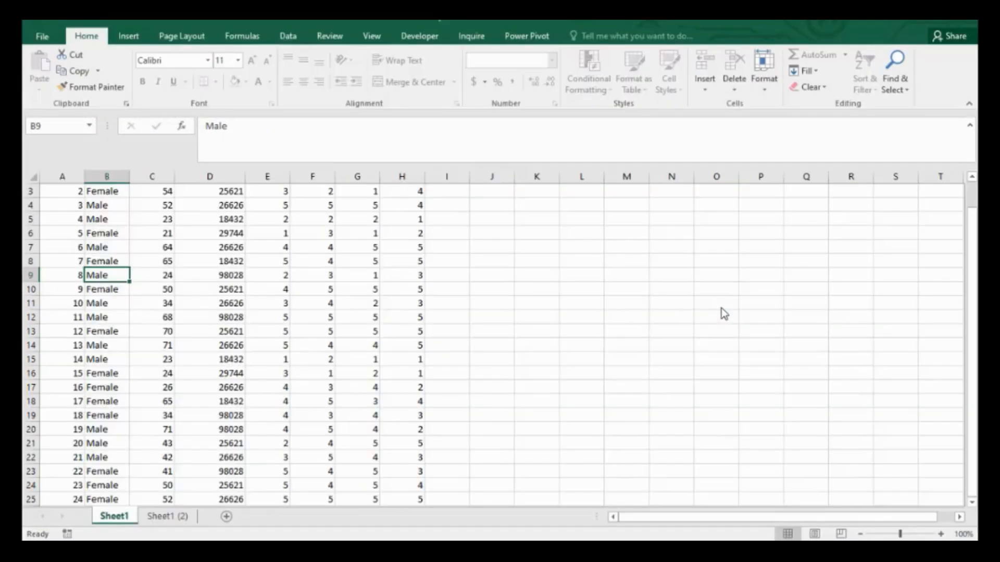
# Select cells on the reopened protected sheet and review the Sheet1 tab's context menu options.
pyautogui.click(87, 375)
pyautogui.click(177, 414)
pyautogui.click(143, 376)
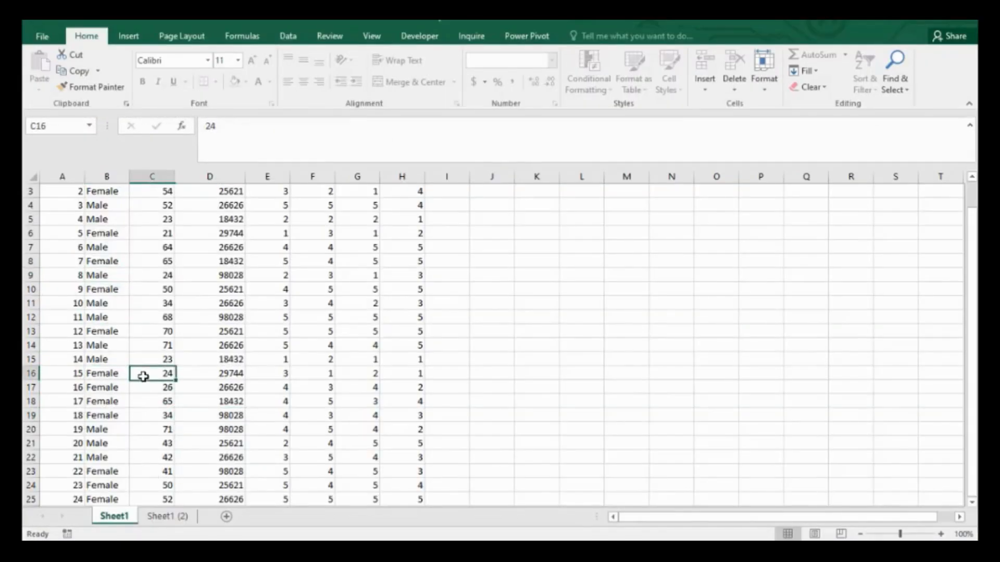
pyautogui.click(108, 176)
pyautogui.press('Up')
pyautogui.press('Up')
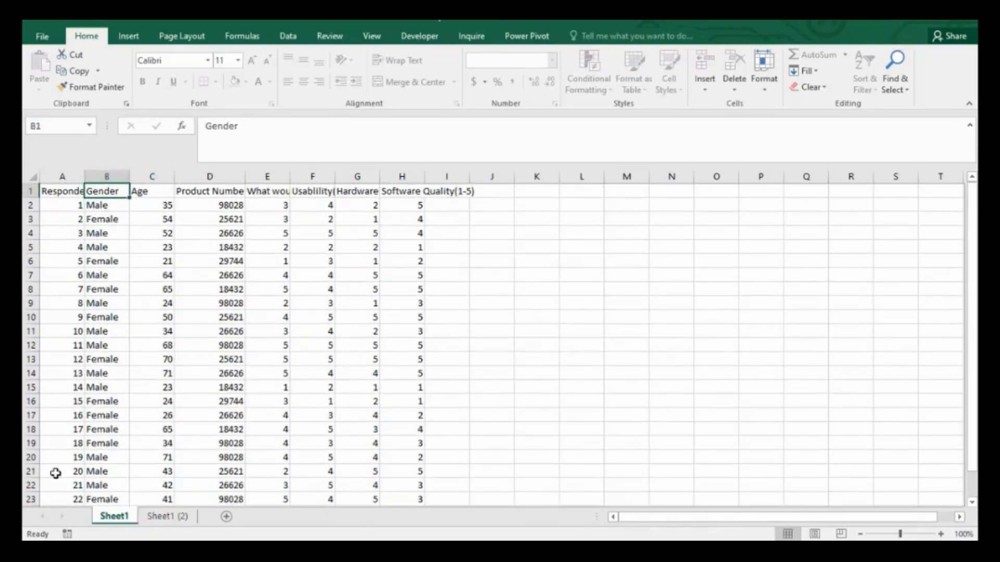
pyautogui.rightClick(125, 519)
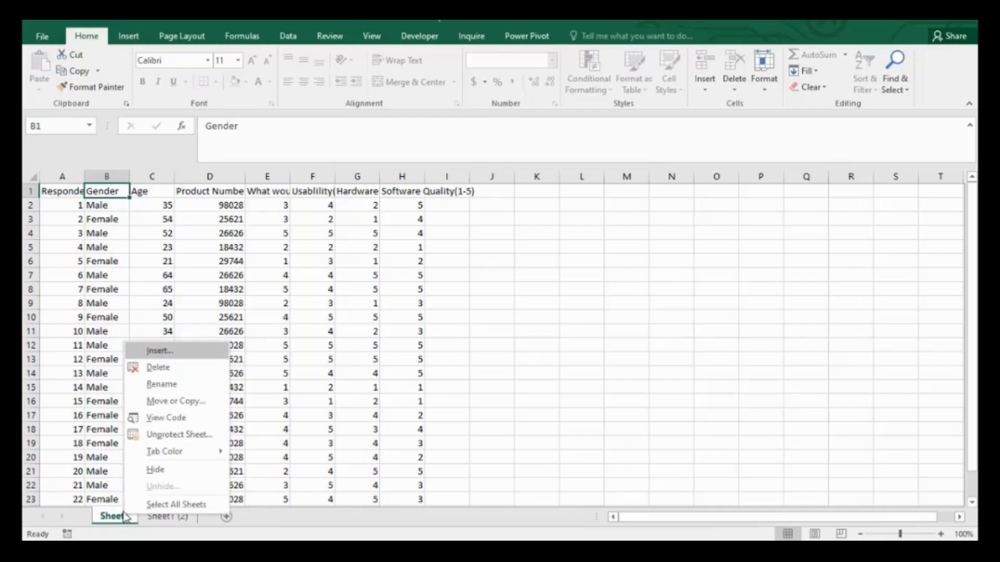
pyautogui.press('Escape')
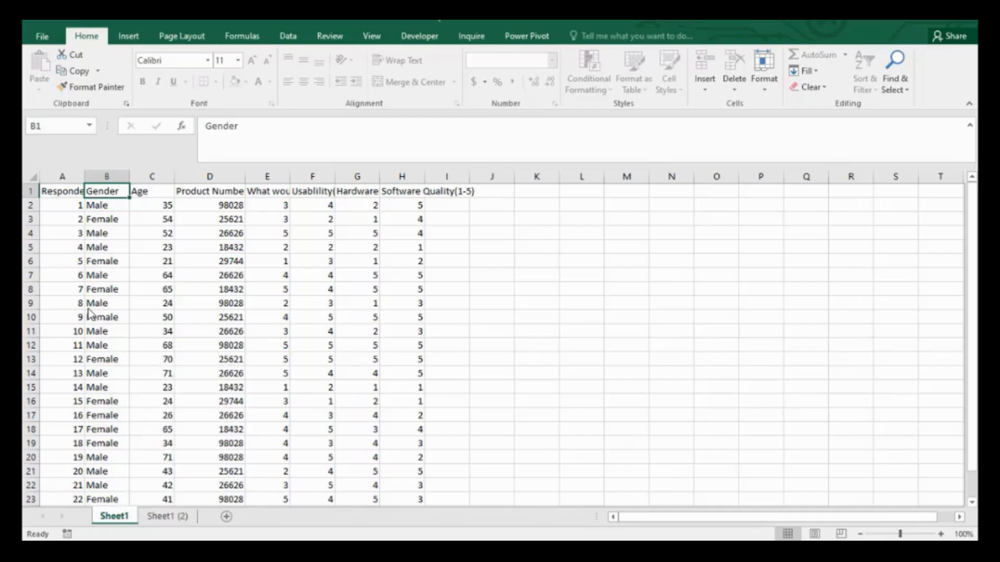
# Try to edit a Gender cell on the protected sheet and dismiss the warning.
pyautogui.doubleClick(121, 242)
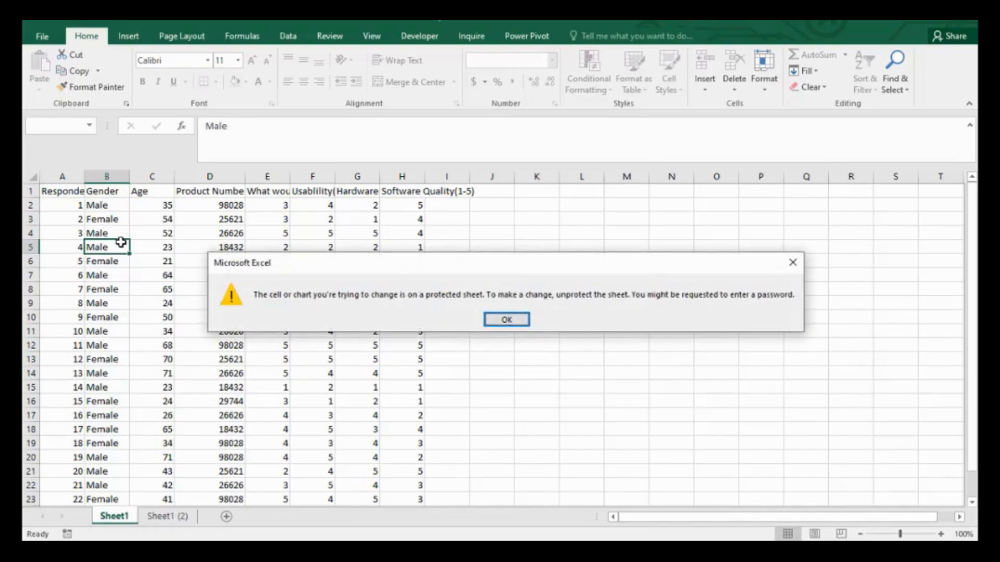
pyautogui.click(506, 321)
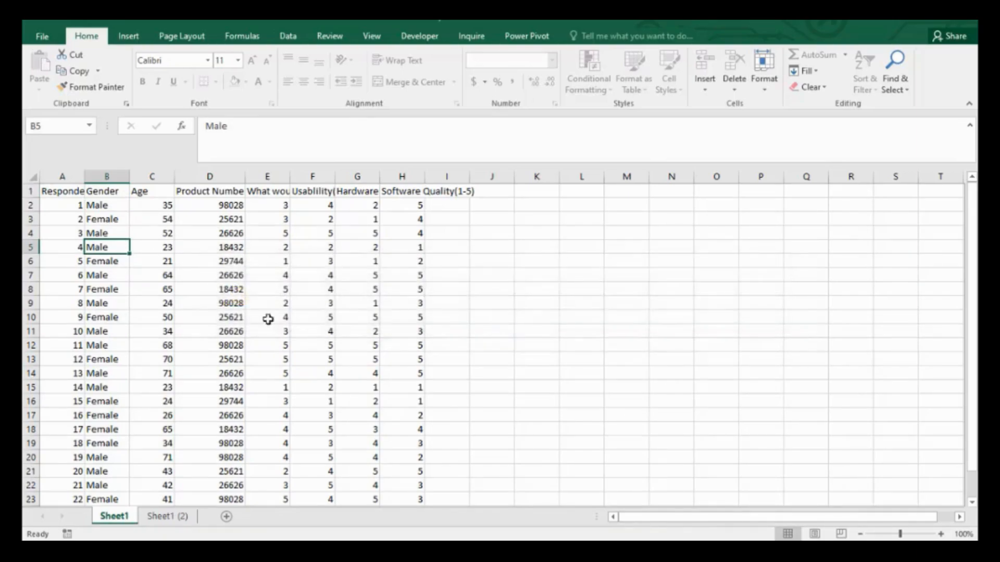
# Select an Age cell, a Gender cell and column B to test selection on the protected sheet.
pyautogui.click(147, 288)
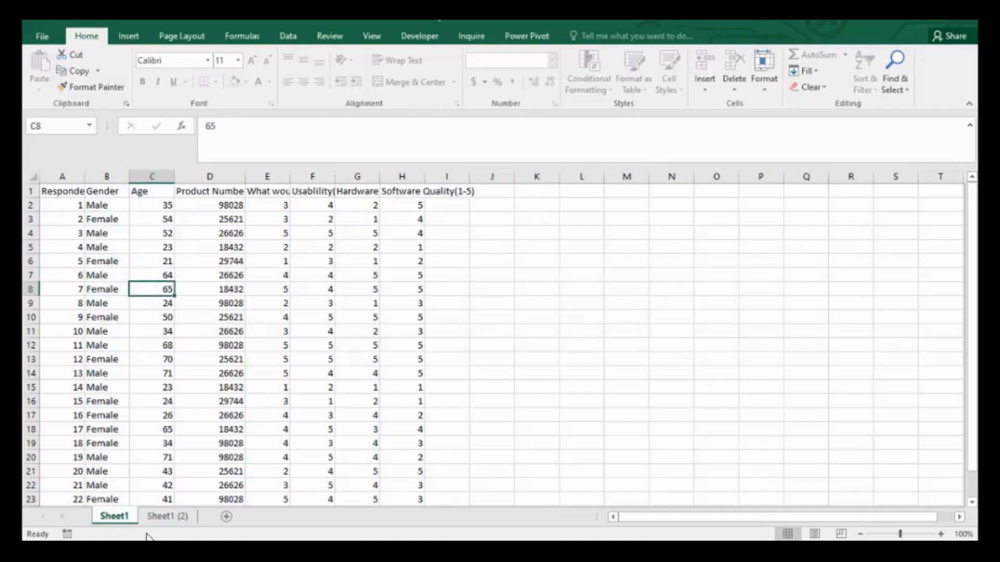
pyautogui.click(105, 288)
pyautogui.click(106, 191)
pyautogui.click(107, 176)
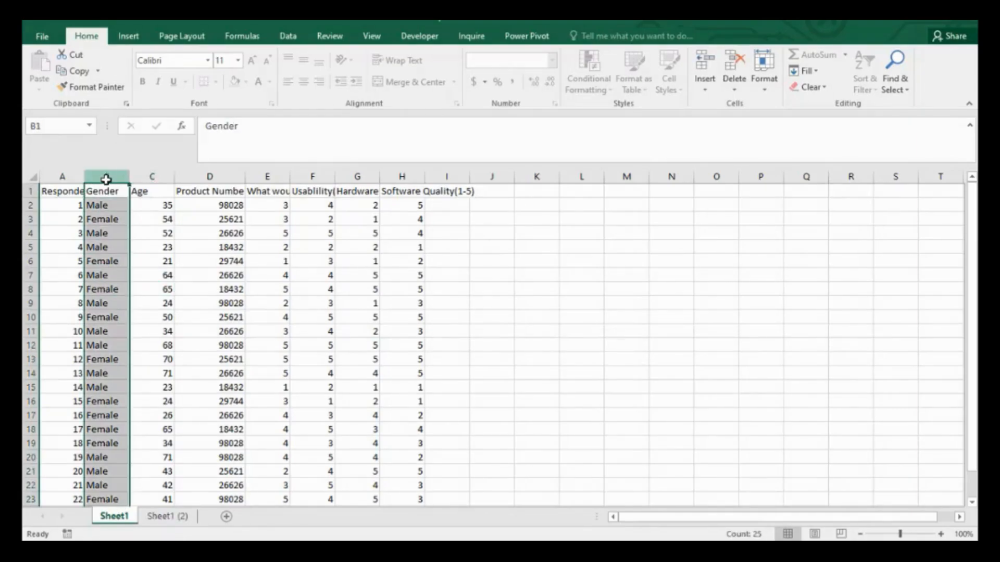
# Select column B on the protected sheet and review its context menu options, then select a Gender cell.
pyautogui.click(108, 219)
pyautogui.click(107, 177)
pyautogui.rightClick(107, 178)
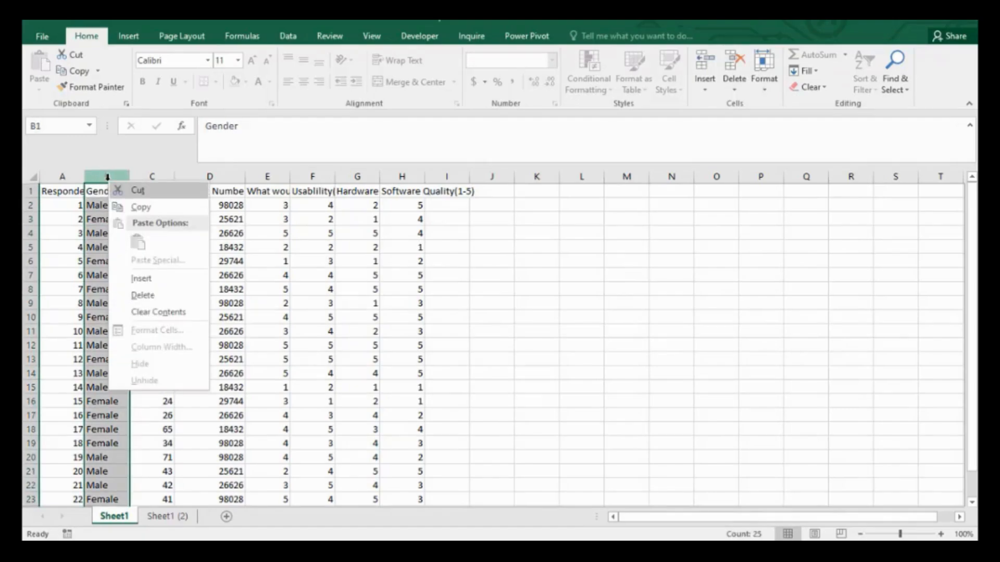
pyautogui.click(97, 252)
pyautogui.click(124, 458)
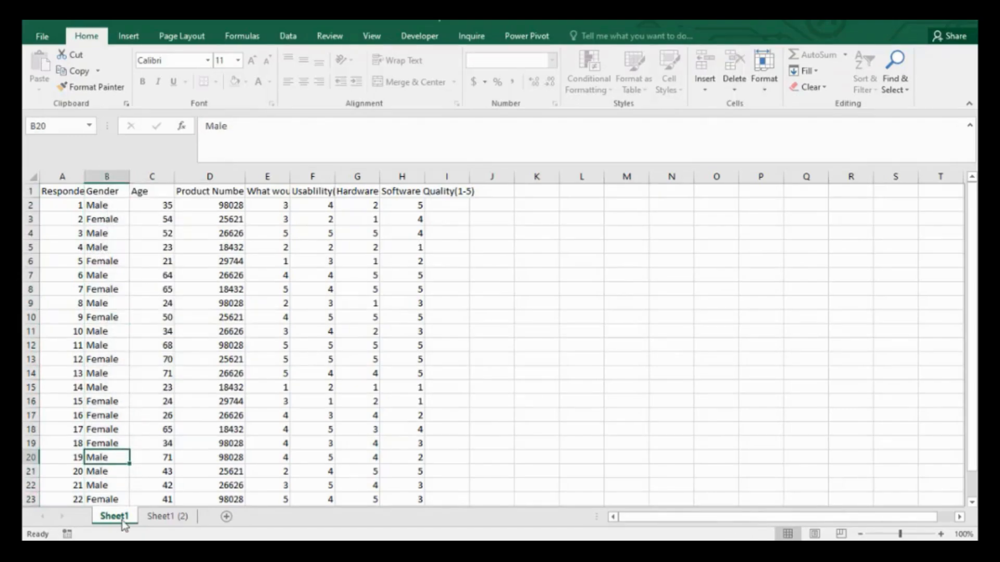
# Unprotect Sheet1 and review the now-available context menu options for Gender cells.
pyautogui.rightClick(116, 516)
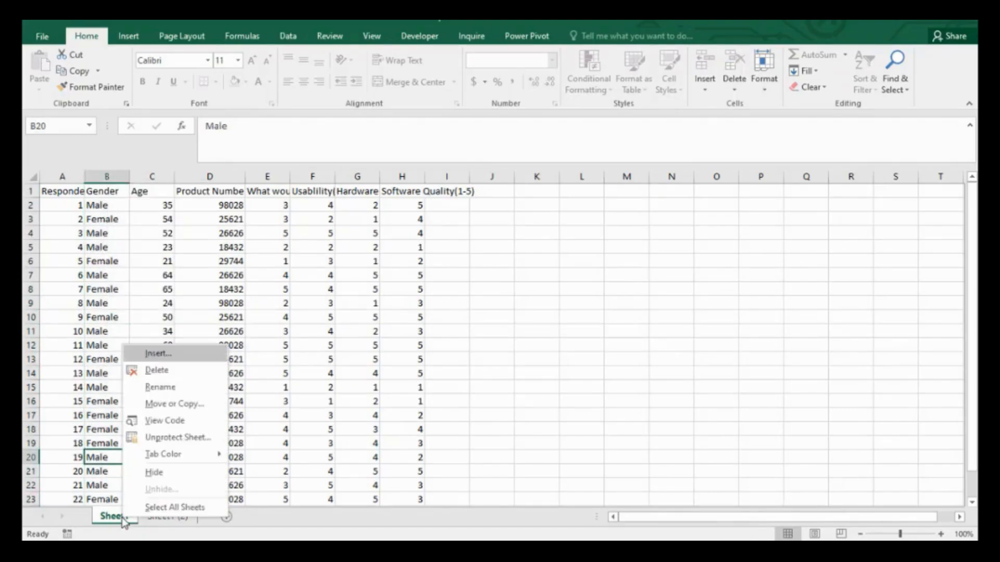
pyautogui.click(172, 439)
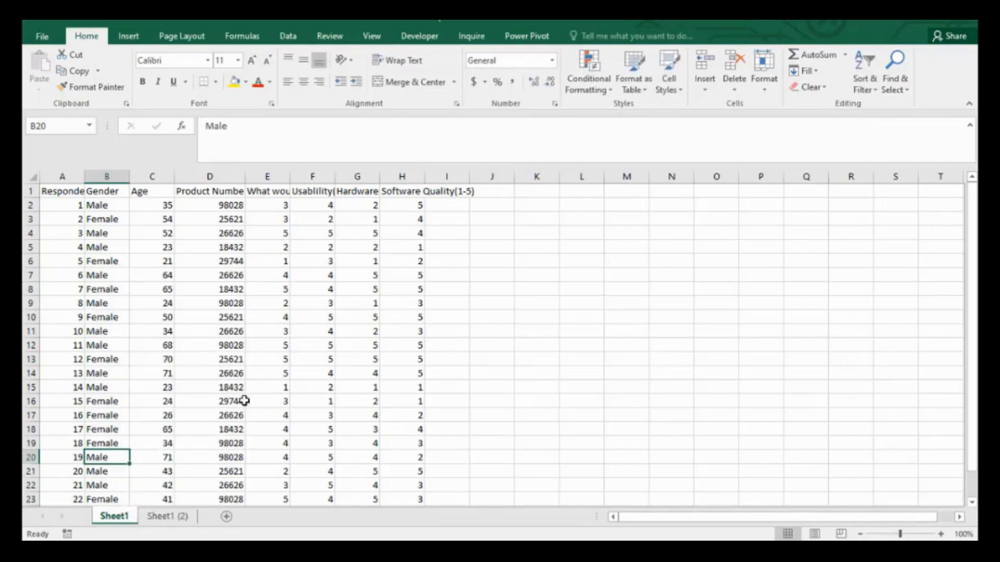
pyautogui.rightClick(109, 454)
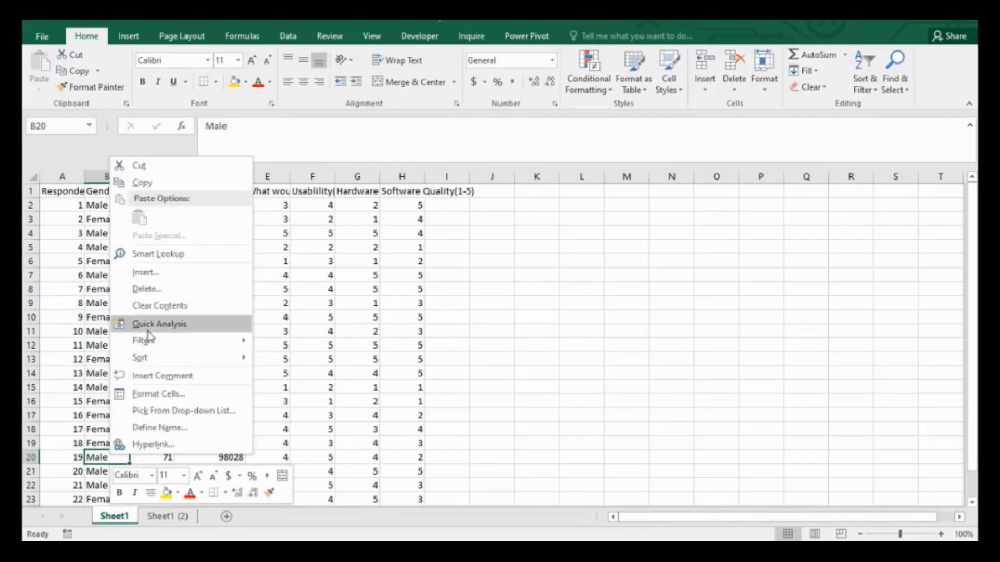
pyautogui.click(98, 350)
pyautogui.click(116, 415)
pyautogui.rightClick(117, 416)
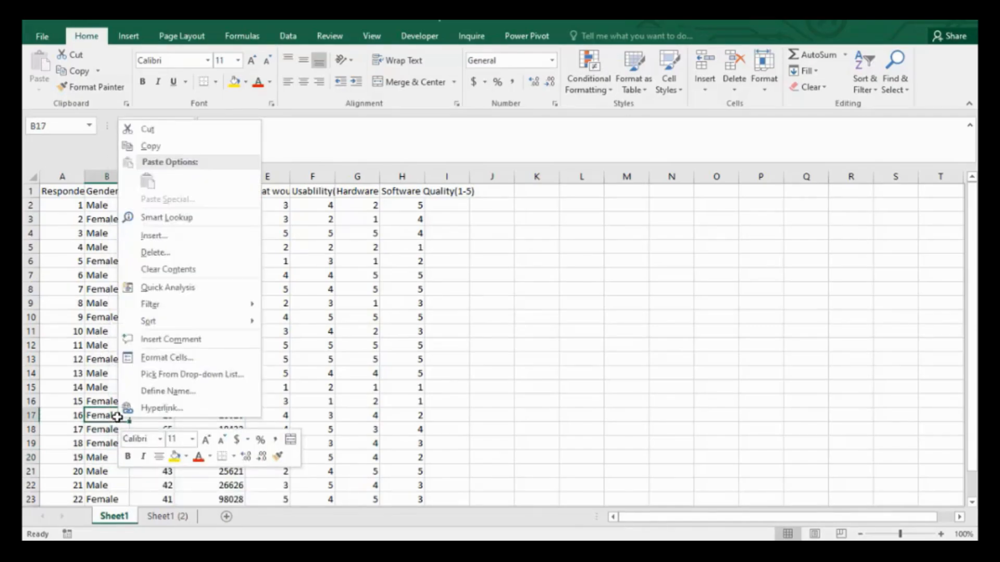
# Protect Sheet1 again, entering a password to unprotect the sheet and re-entering it to confirm.
pyautogui.click(118, 518)
pyautogui.rightClick(118, 518)
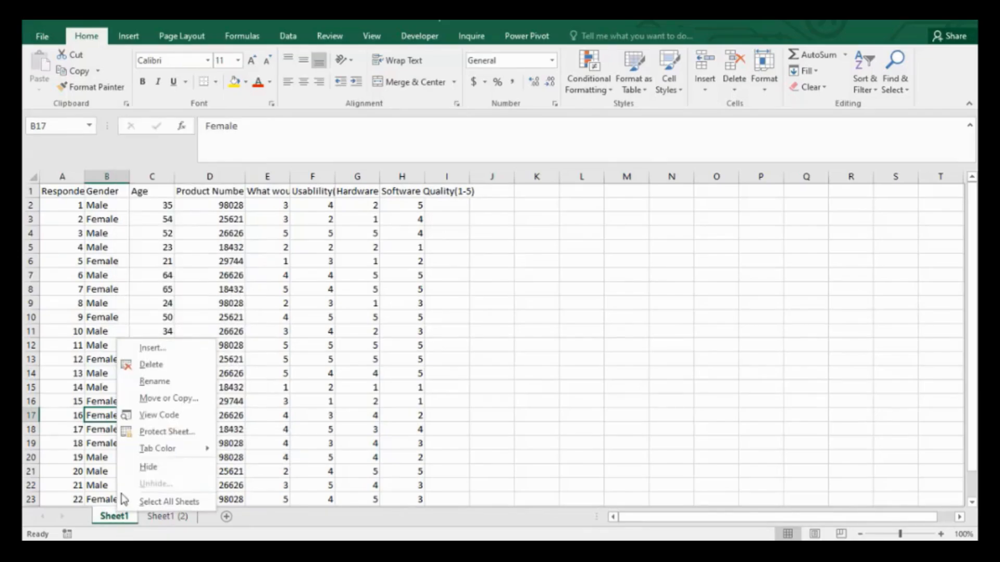
pyautogui.click(161, 432)
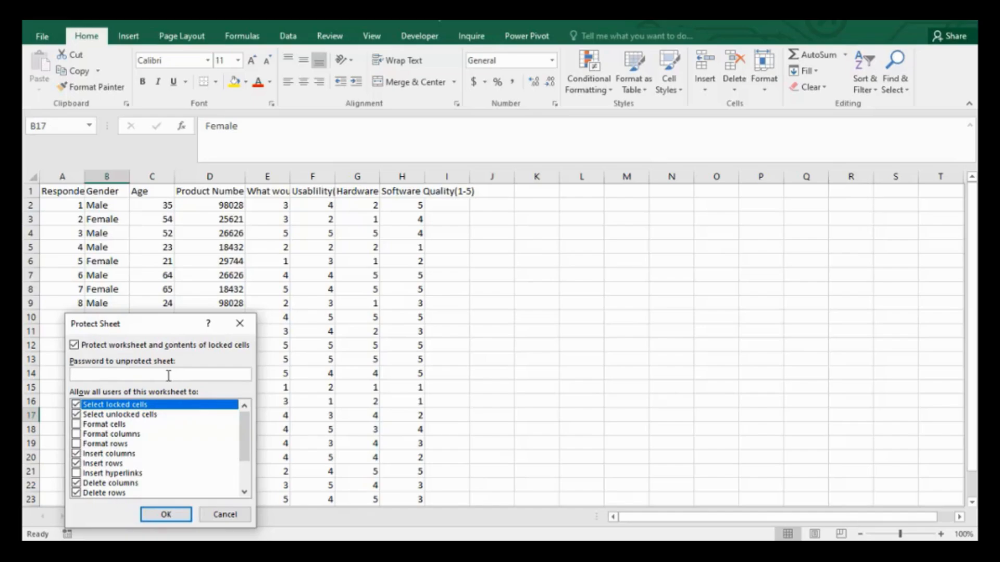
pyautogui.write('1234567')
pyautogui.press('BackSpace')
pyautogui.press('BackSpace')
pyautogui.press('BackSpace')
pyautogui.press('BackSpace')
pyautogui.press('BackSpace')
pyautogui.press('BackSpace')
pyautogui.press('BackSpace')
pyautogui.write('45')
pyautogui.press('BackSpace')
pyautogui.press('BackSpace')
pyautogui.press('BackSpace')
pyautogui.press('BackSpace')
pyautogui.press('BackSpace')
pyautogui.press('BackSpace')
pyautogui.click(166, 515)
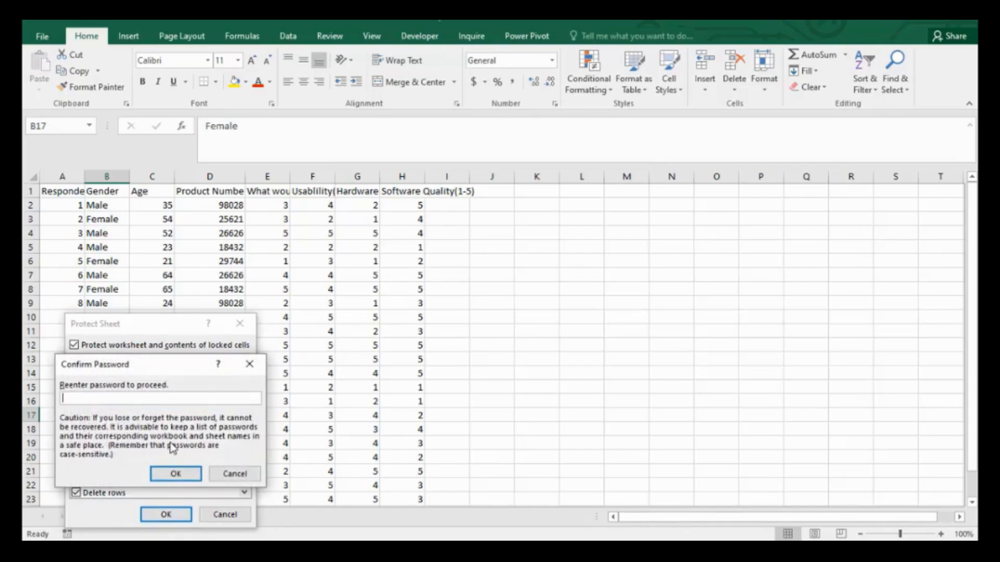
pyautogui.write('•••••••')
pyautogui.click(176, 473)
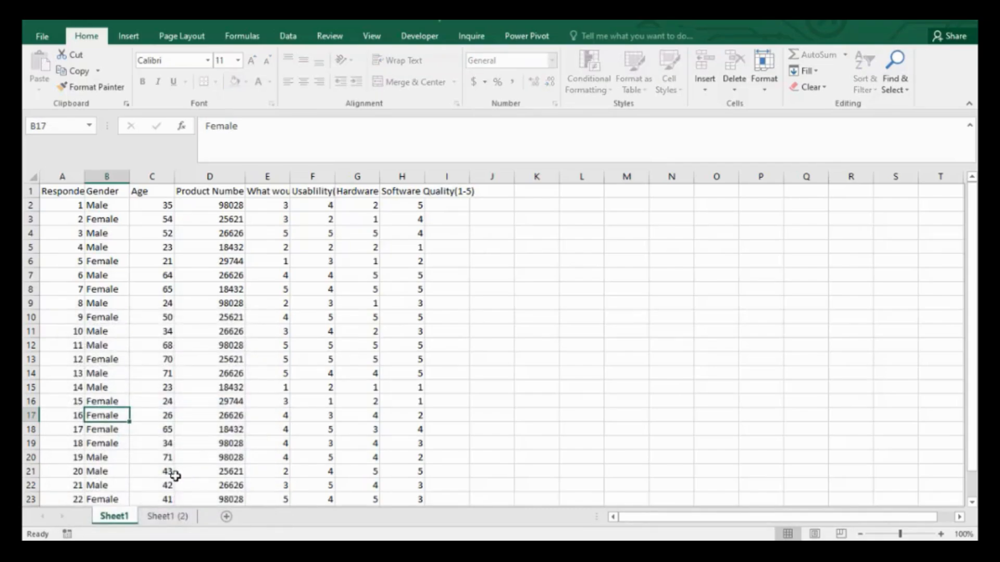
# Try to edit a Gender cell on the re-protected sheet and dismiss the warning.
pyautogui.click(167, 515)
pyautogui.click(114, 516)
pyautogui.click(106, 442)
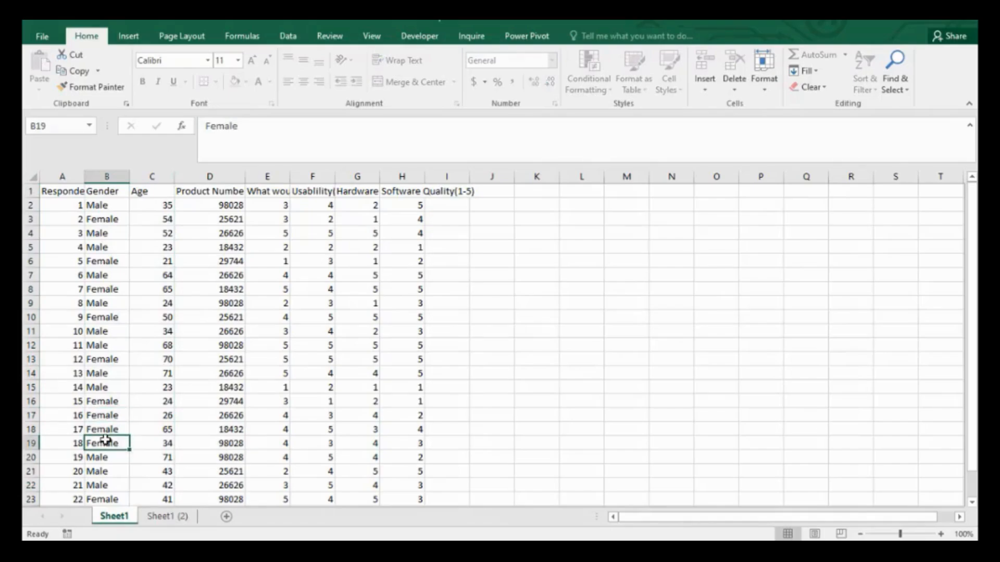
pyautogui.doubleClick(102, 357)
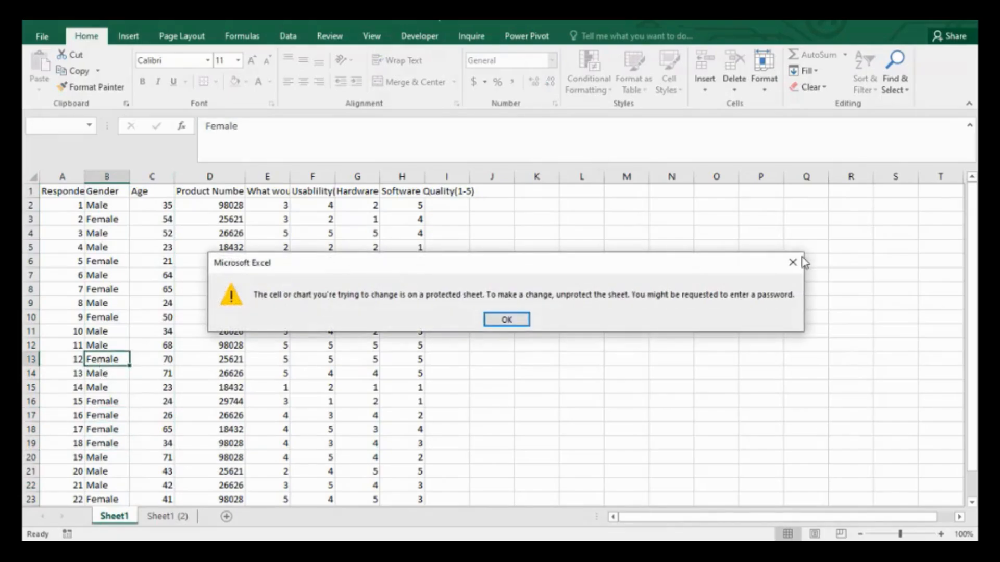
pyautogui.click(792, 262)
pyautogui.click(108, 428)
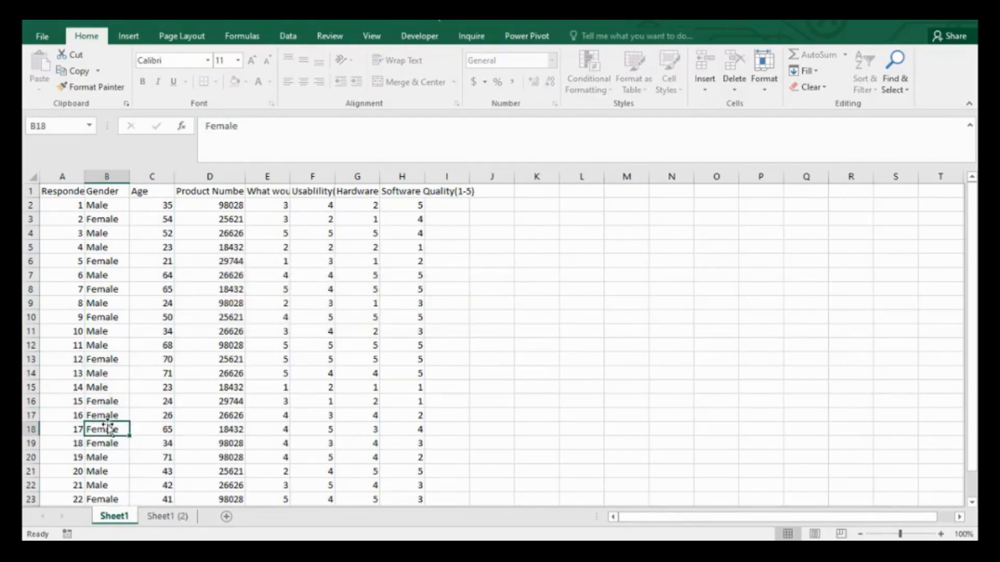
# Jump to the Gender header and review the workbook's protection status on the File Info page.
pyautogui.hotkey('ctrl', 'Up')
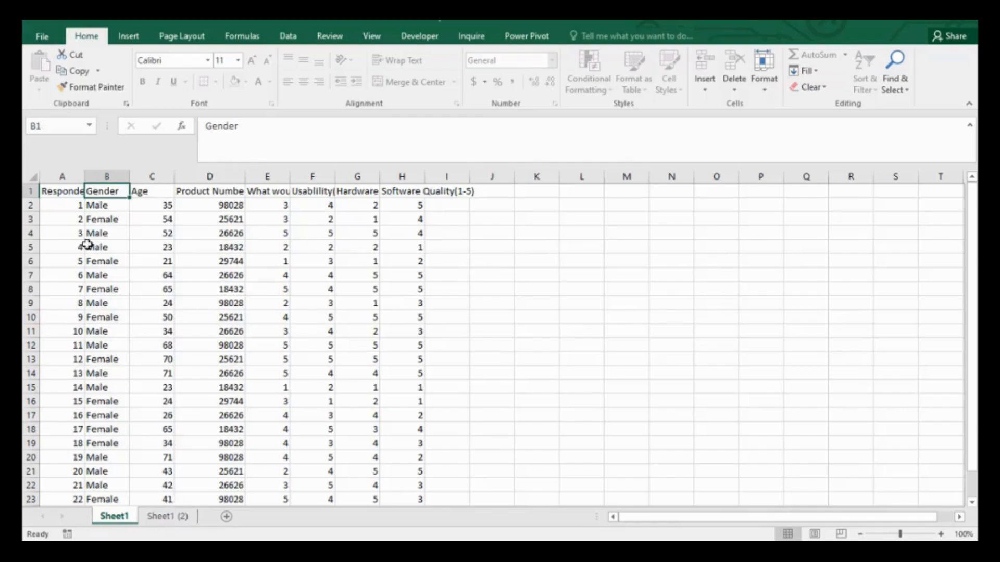
pyautogui.click(42, 36)
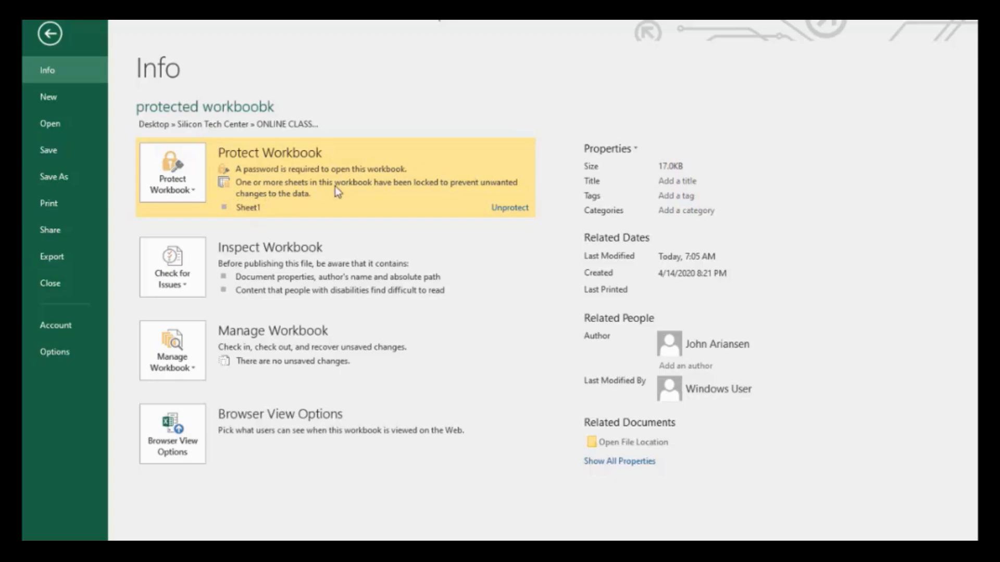
pyautogui.click(50, 35)
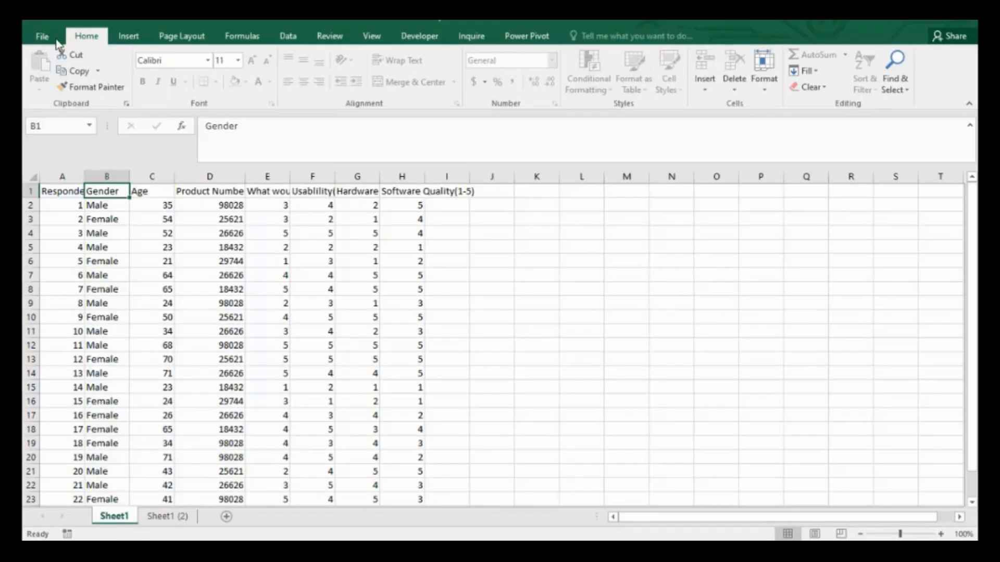
pyautogui.rightClick(116, 523)
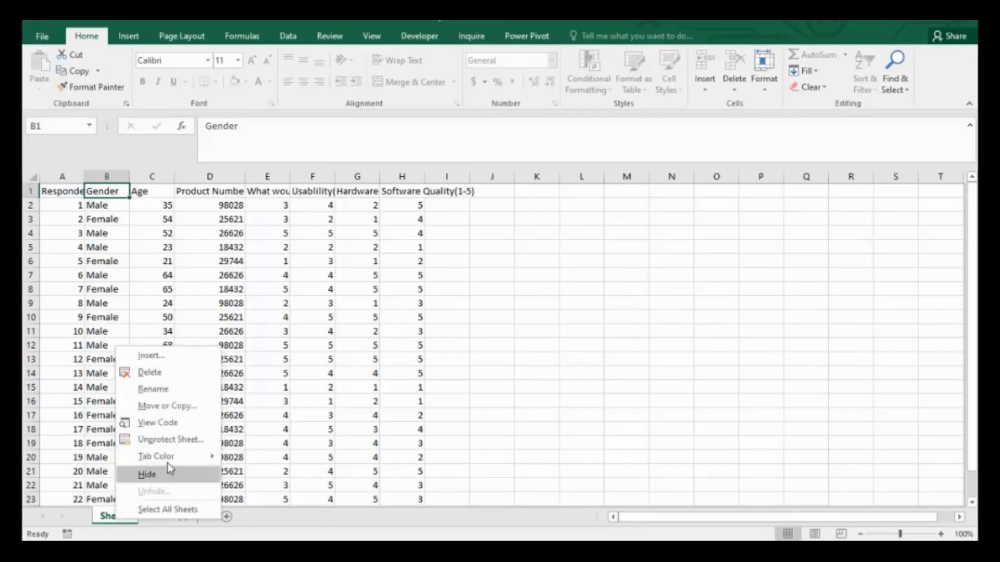
pyautogui.click(172, 443)
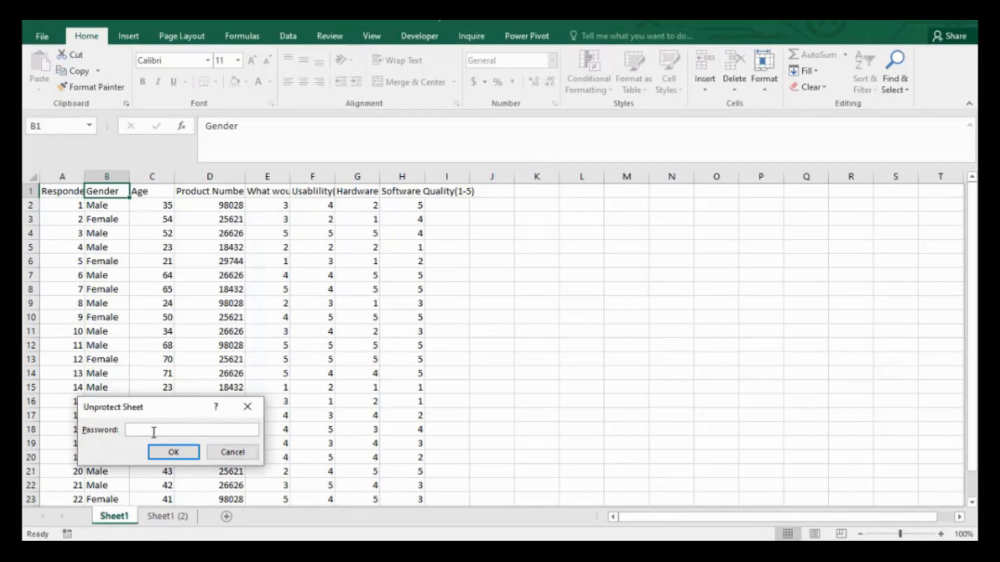
pyautogui.click(231, 456)
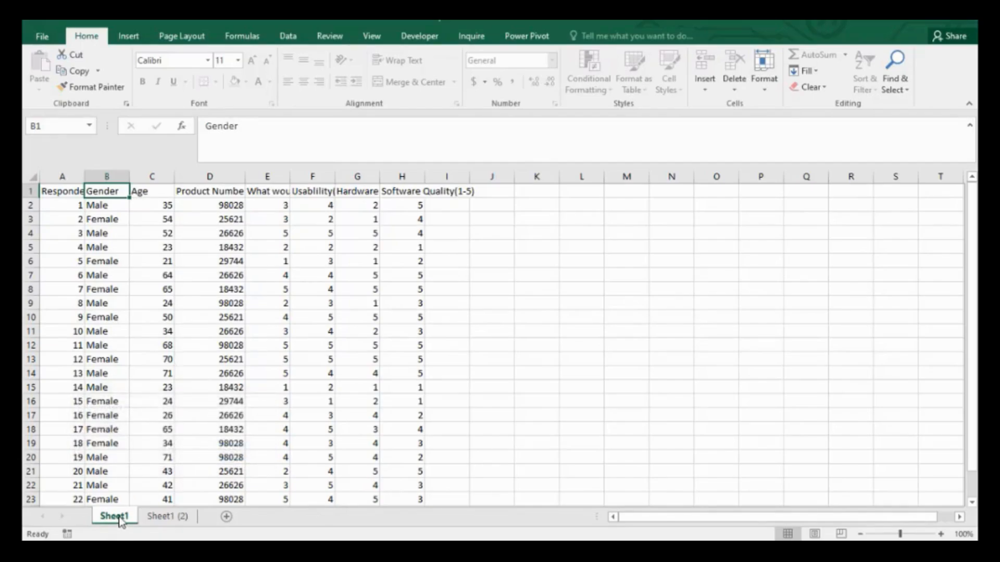
# Unprotect Sheet1 by entering the sheet password, then select an Age cell.
pyautogui.rightClick(119, 519)
pyautogui.click(176, 439)
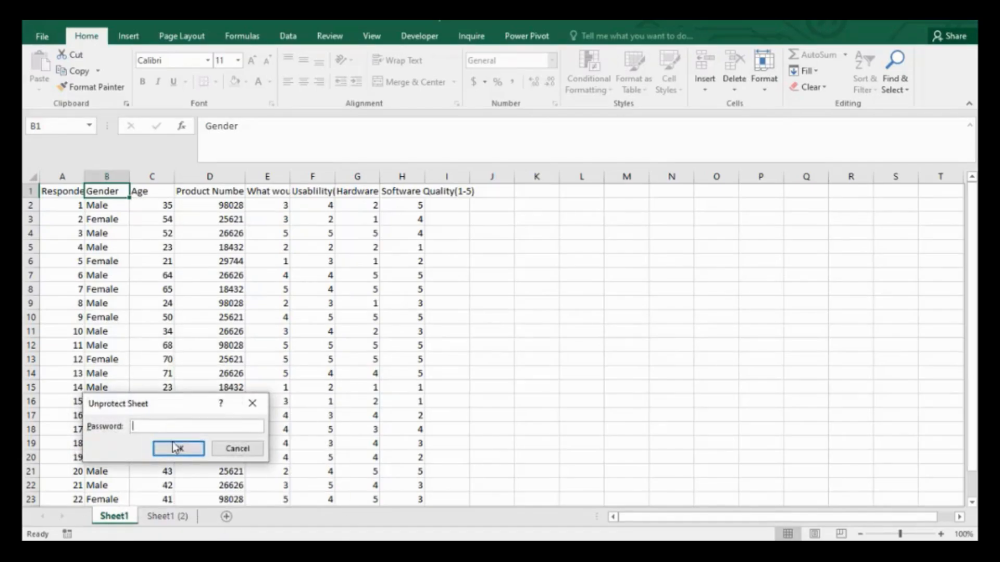
pyautogui.write('••••••••')
pyautogui.press('Return')
pyautogui.click(134, 329)
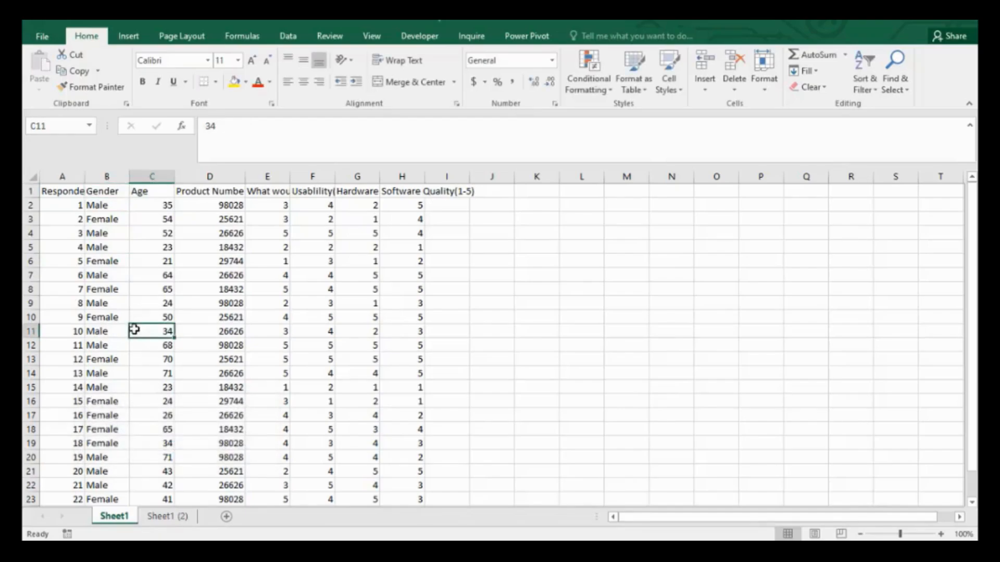
# Select several Gender cells and jump through the Gender column to check navigation on the unprotected sheet.
pyautogui.click(107, 318)
pyautogui.click(106, 276)
pyautogui.hotkey('ctrl', 'Down')
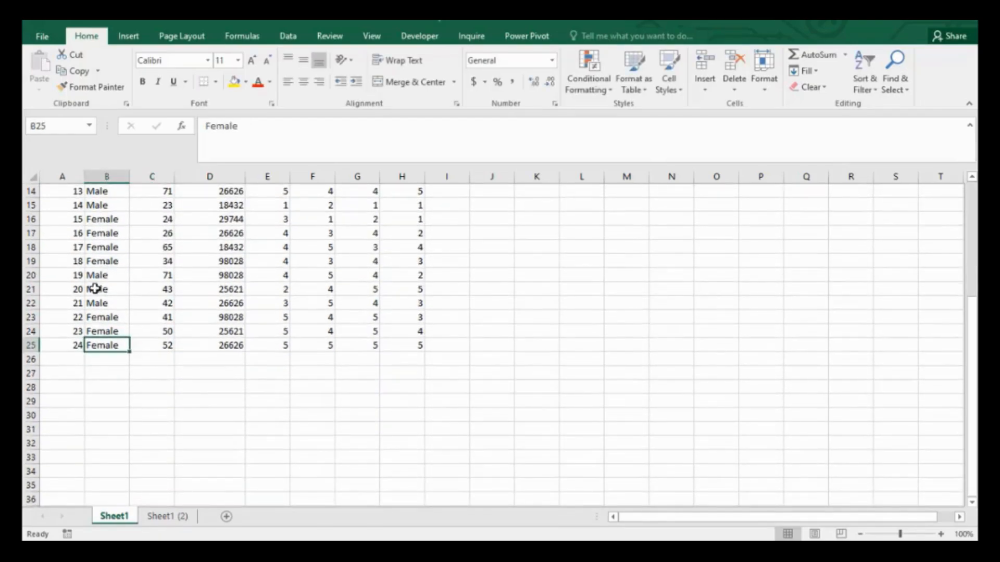
pyautogui.click(95, 289)
pyautogui.click(103, 251)
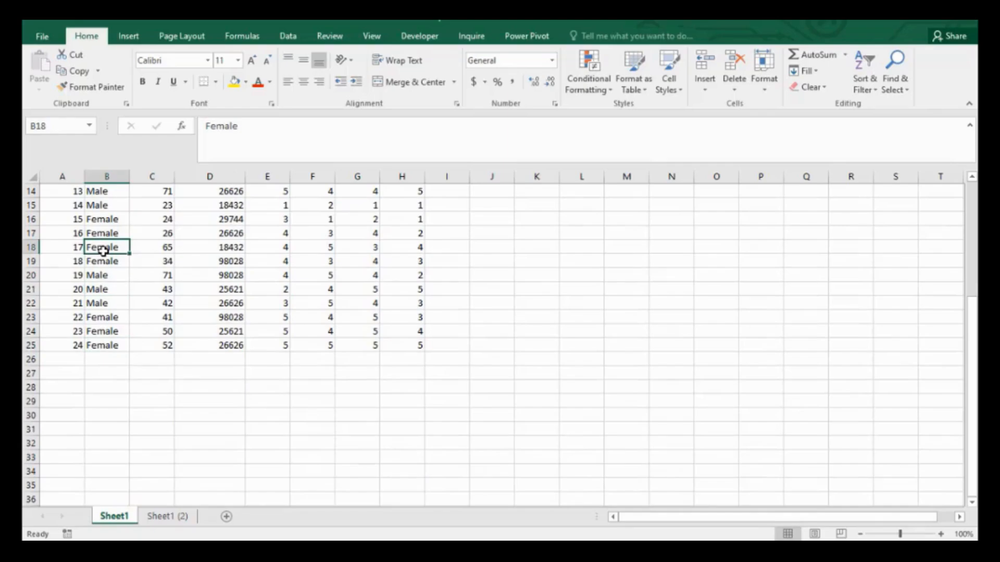
pyautogui.press('Up')
pyautogui.press('Up')
pyautogui.press('Up')
pyautogui.press('Up')
pyautogui.press('Up')
pyautogui.press('Up')
pyautogui.press('Up')
pyautogui.press('Up')
pyautogui.press('Up')
pyautogui.press('Up')
pyautogui.press('Up')
pyautogui.press('Up')
pyautogui.press('Up')
pyautogui.press('Up')
pyautogui.press('Up')
pyautogui.press('Up')
pyautogui.press('Up')
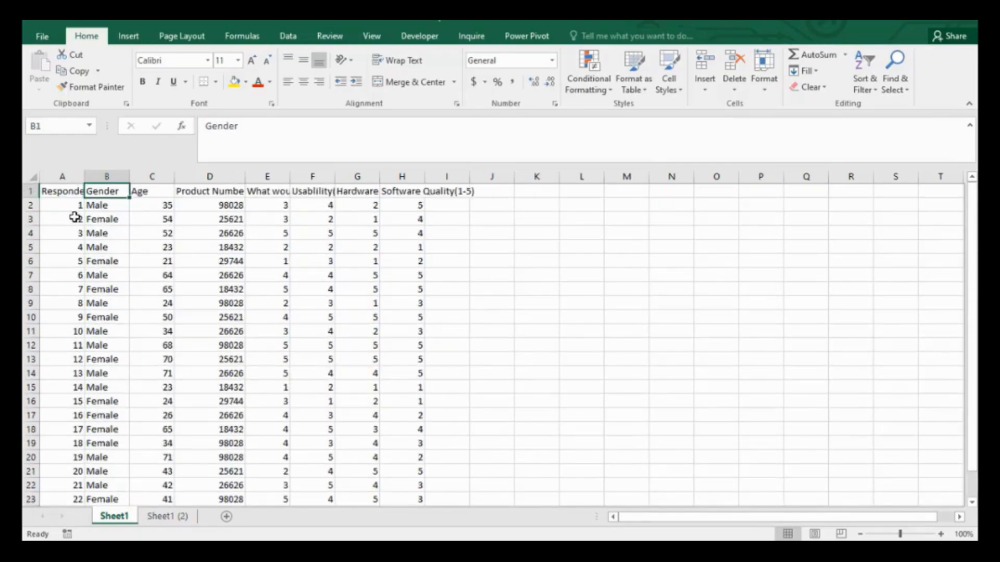
pyautogui.click(57, 193)
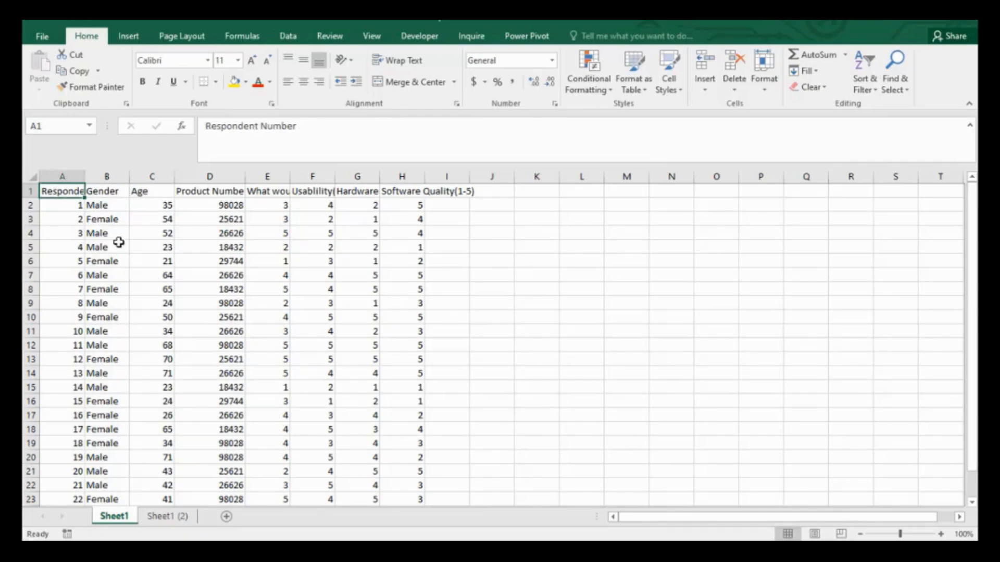
# Select column B and begin dragging it to a new position.
pyautogui.click(111, 179)
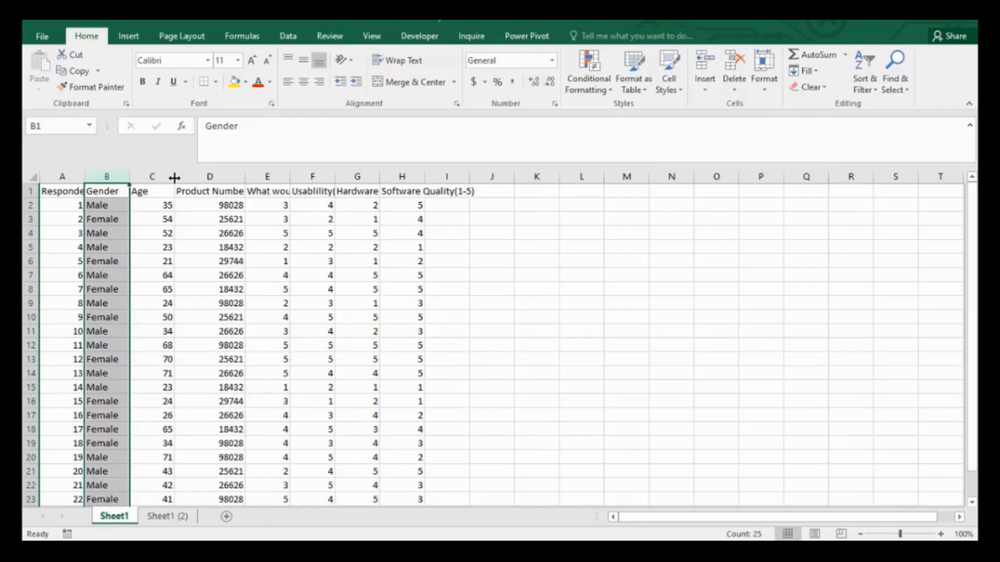
pyautogui.click(140, 192)
pyautogui.click(110, 176)
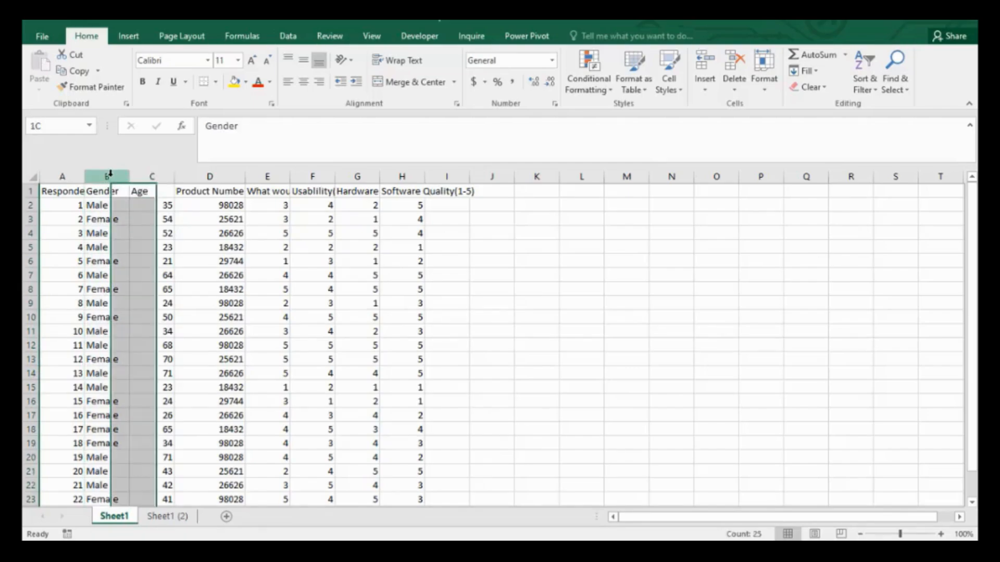